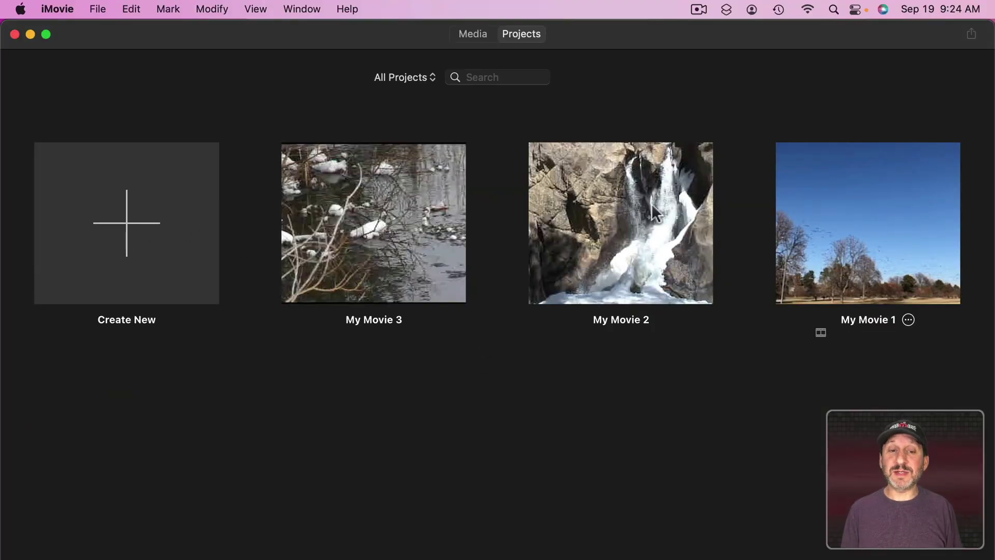
# Step: Open My Movie 3, compare its clips with all iMovie Library clips, then return to projects
pyautogui.doubleClick(374, 213)
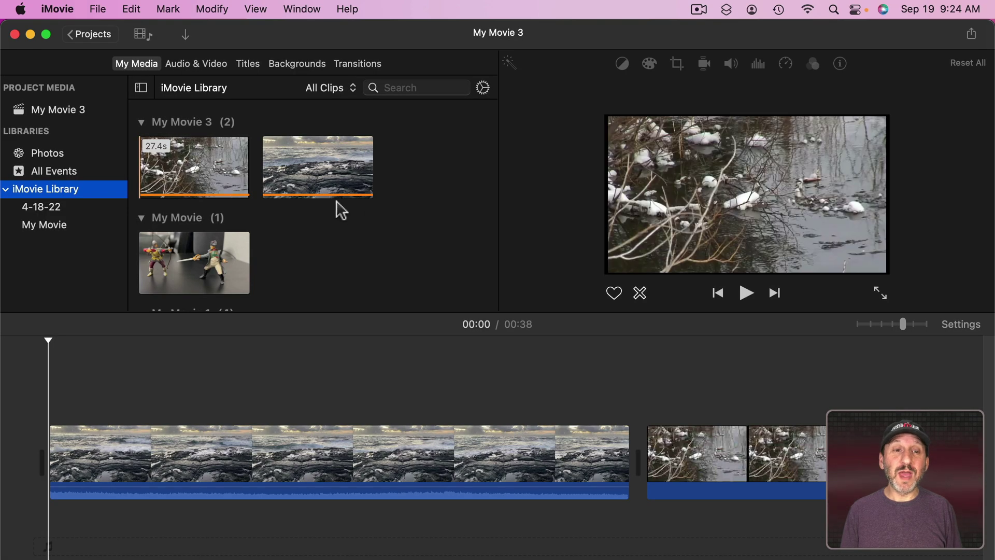
pyautogui.click(63, 110)
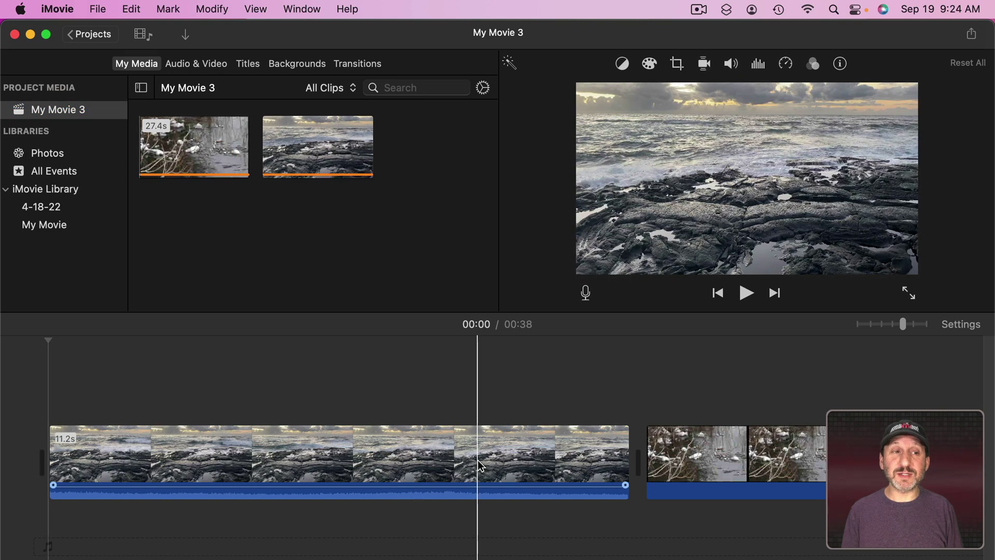
pyautogui.click(64, 193)
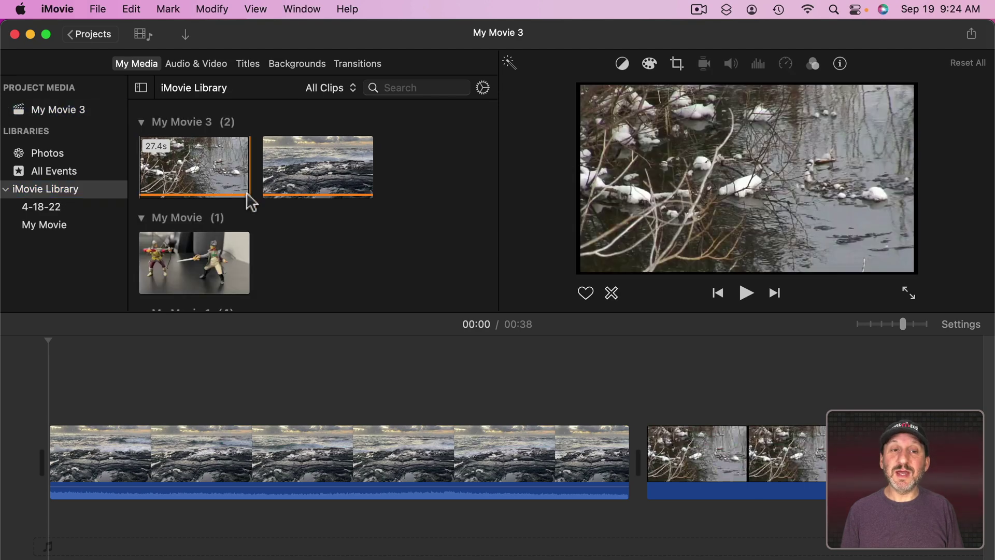
pyautogui.scroll(-8, 243, 197)
pyautogui.scroll(10, 249, 200)
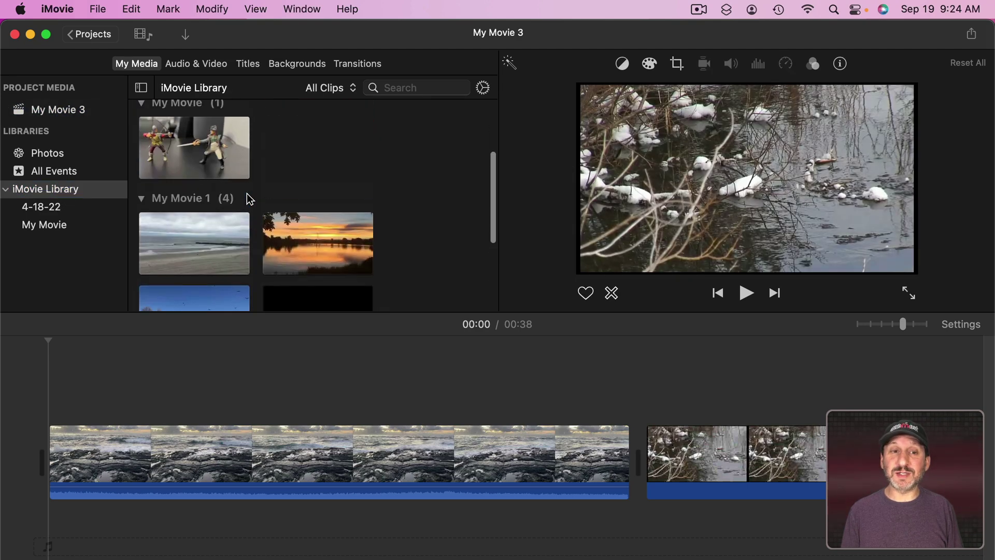
pyautogui.click(95, 35)
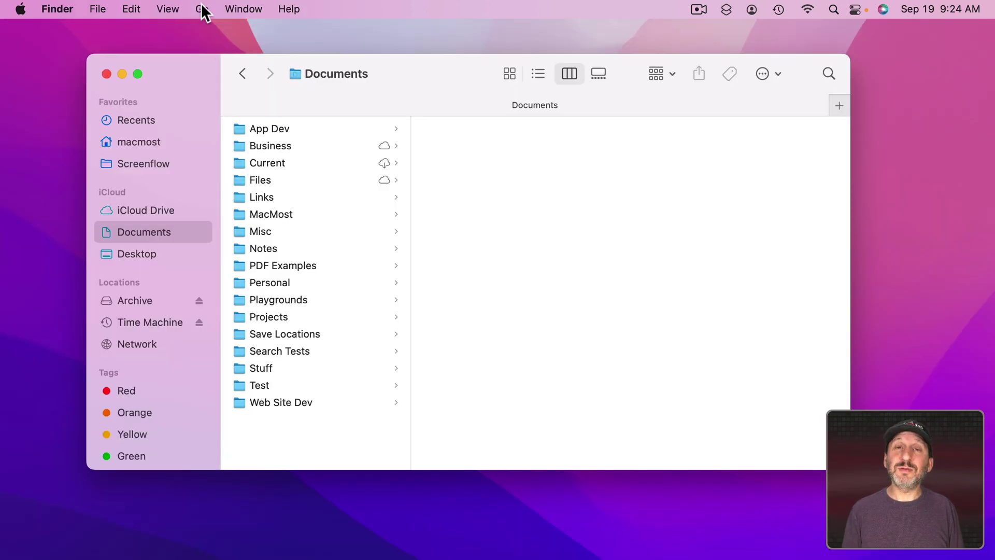
# Step: In Finder, select iMovie Library.imovielibrary in the home Movies folder to see its 449.2 MB size
pyautogui.click(202, 9)
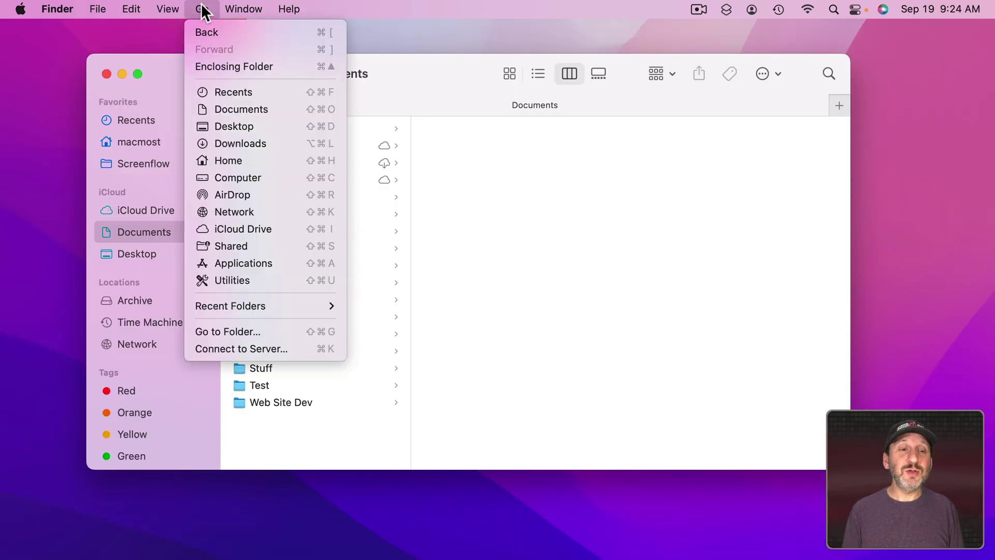
pyautogui.click(245, 161)
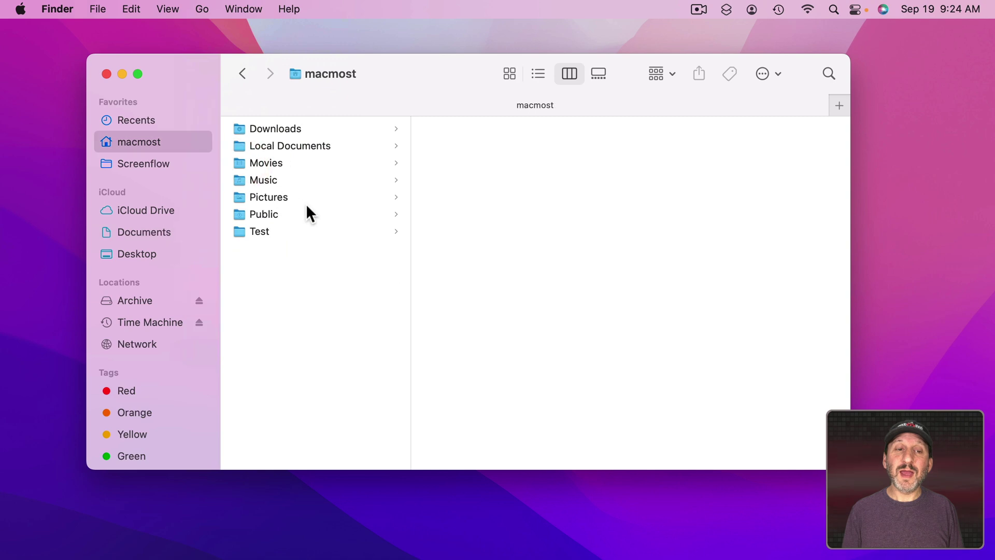
pyautogui.click(265, 163)
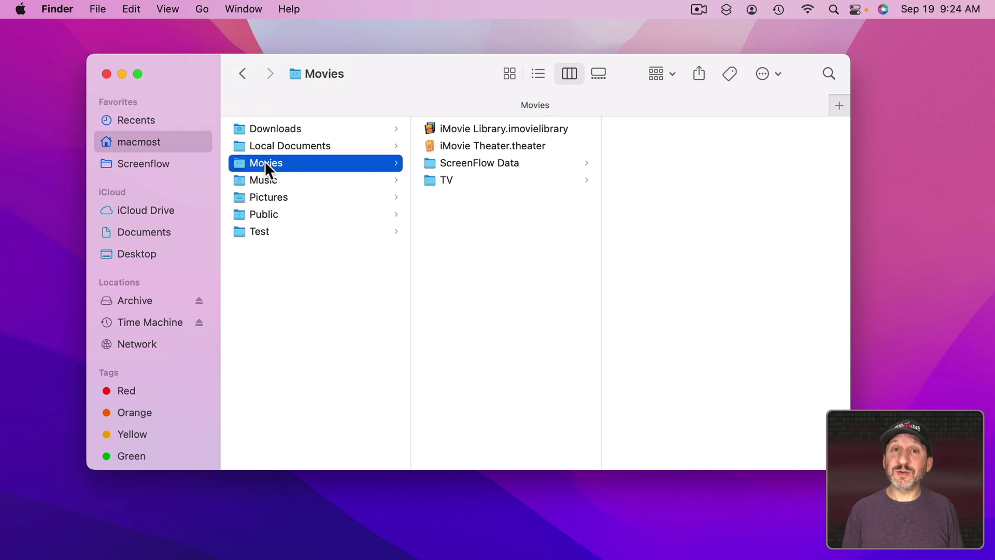
pyautogui.click(473, 132)
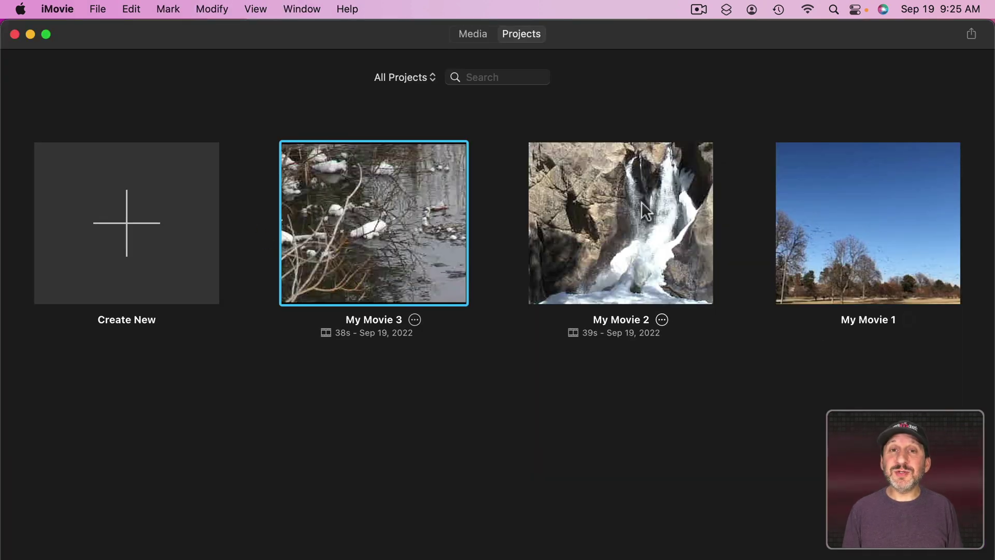
pyautogui.click(643, 202)
pyautogui.click(834, 213)
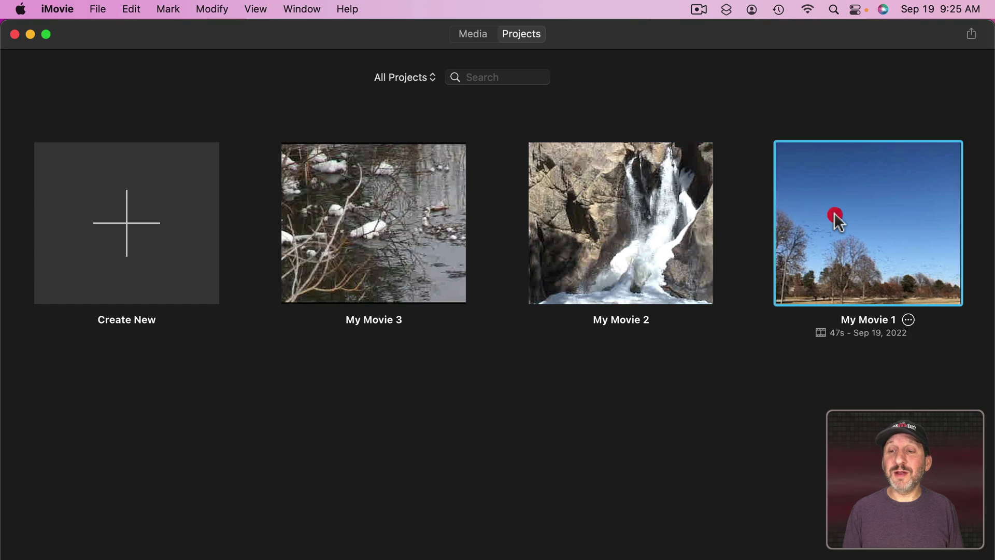
pyautogui.click(384, 212)
pyautogui.doubleClick(374, 188)
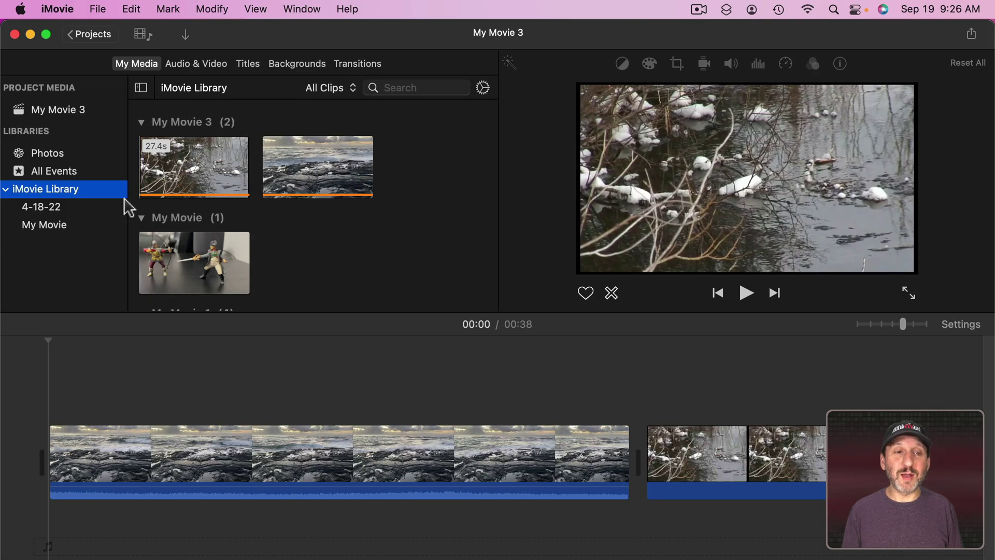
pyautogui.click(165, 165)
pyautogui.click(289, 166)
pyautogui.click(231, 246)
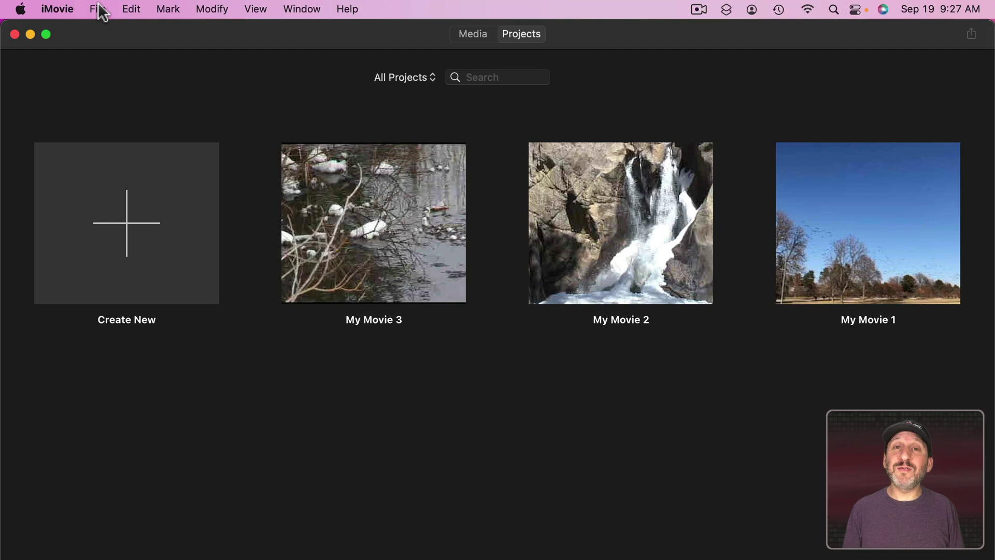
# Step: Create and save a new library named 'Vacation Summer 2022'
pyautogui.click(101, 9)
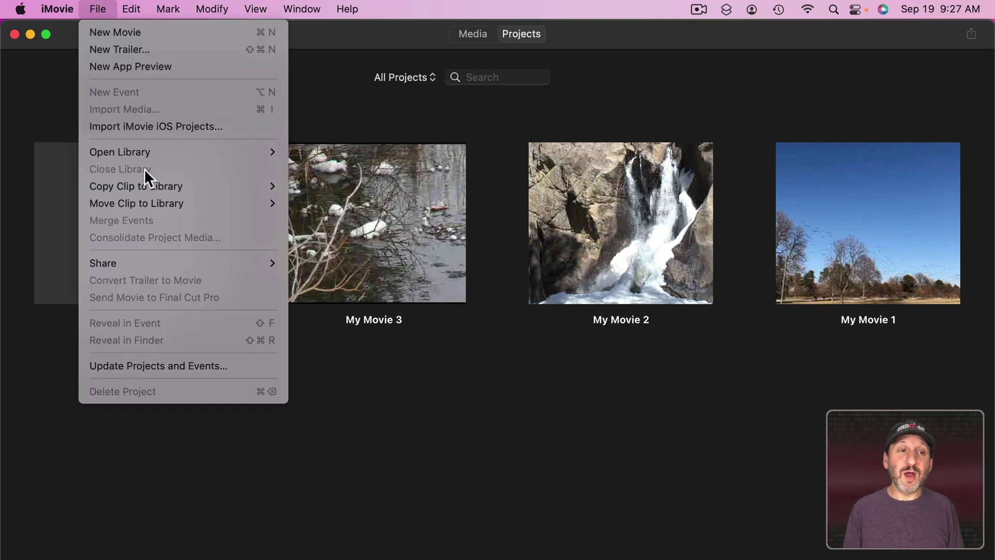
pyautogui.moveTo(148, 152)
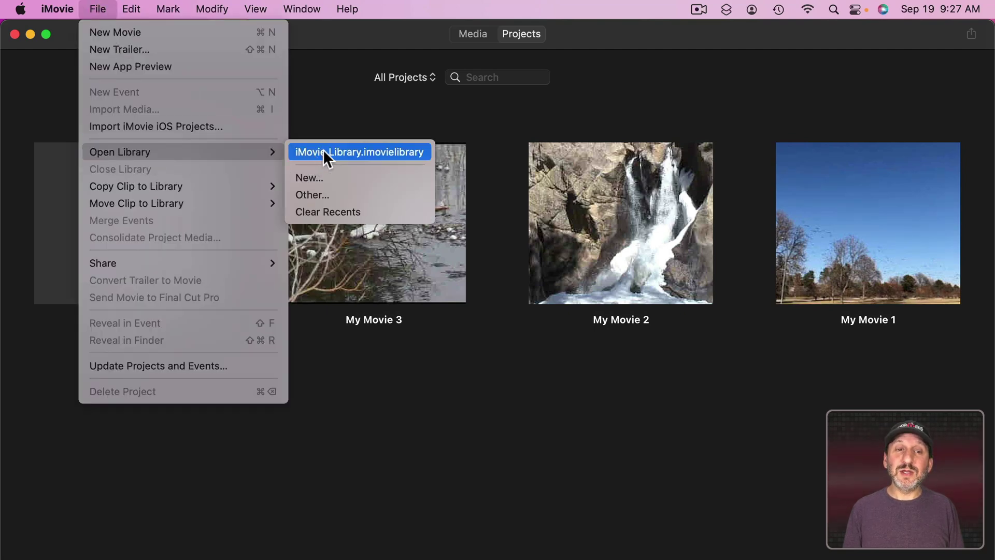
pyautogui.click(323, 176)
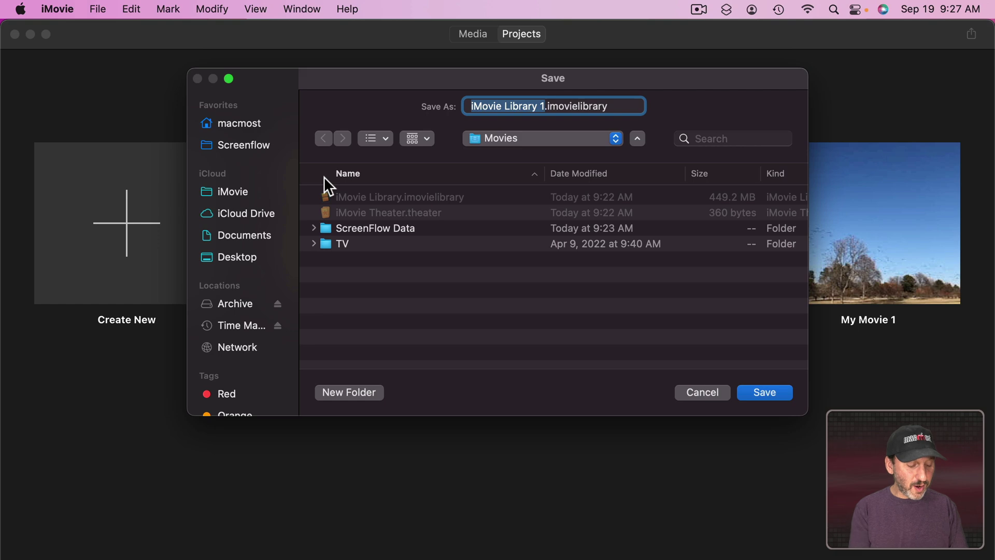
pyautogui.write('Vacation Summer 2022')
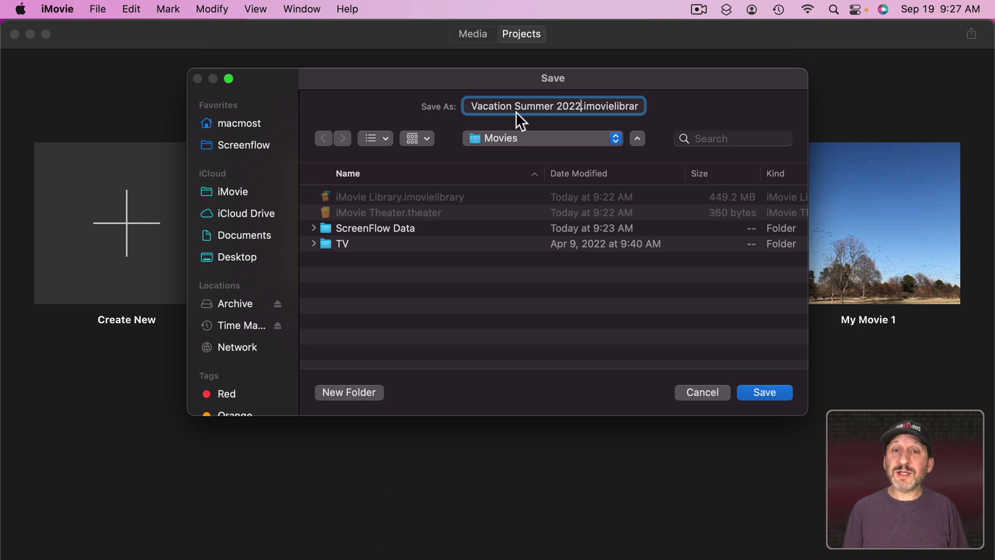
pyautogui.click(763, 393)
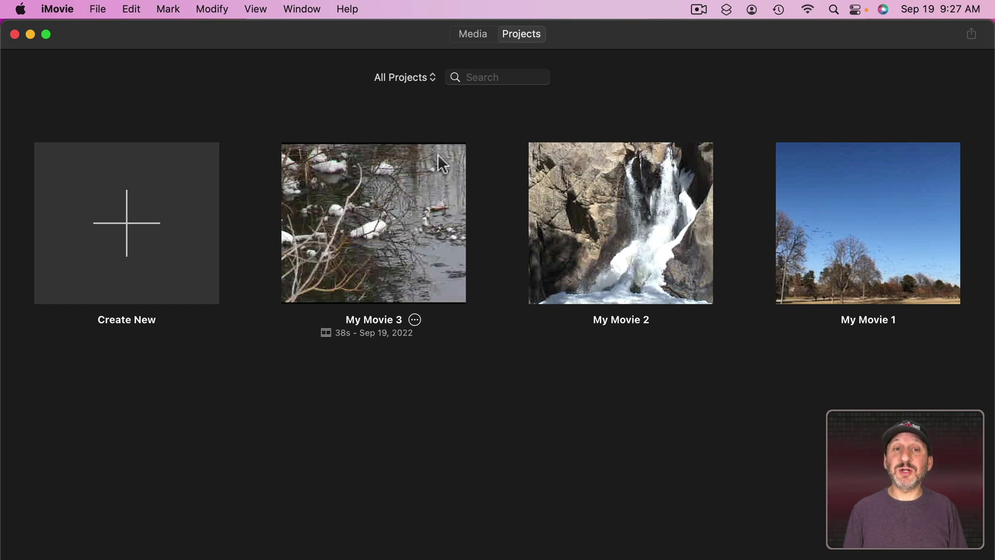
# Step: Filter projects to Vacation Summer 2022 and create a new movie project in that library
pyautogui.click(404, 78)
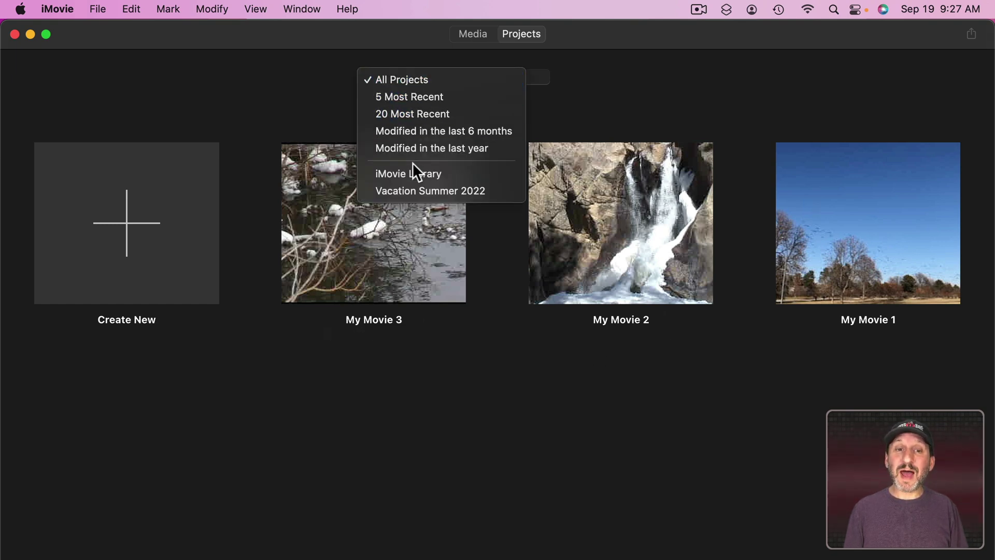
pyautogui.click(413, 191)
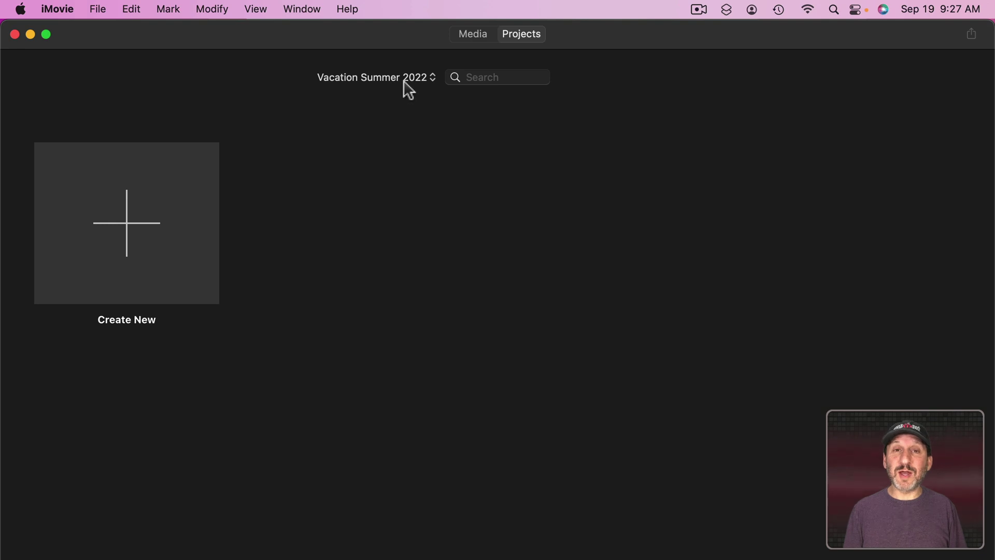
pyautogui.click(132, 229)
pyautogui.click(106, 298)
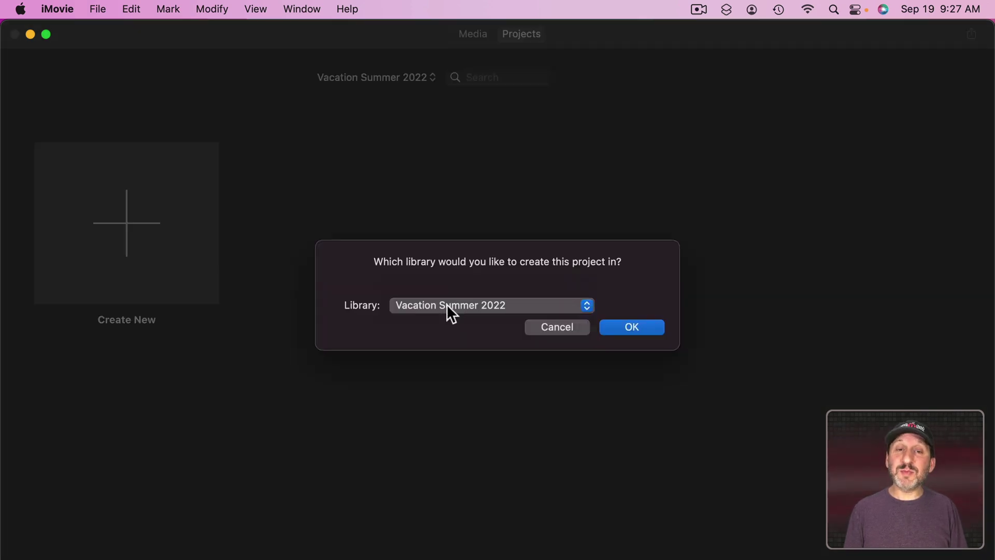
pyautogui.click(446, 304)
pyautogui.click(511, 306)
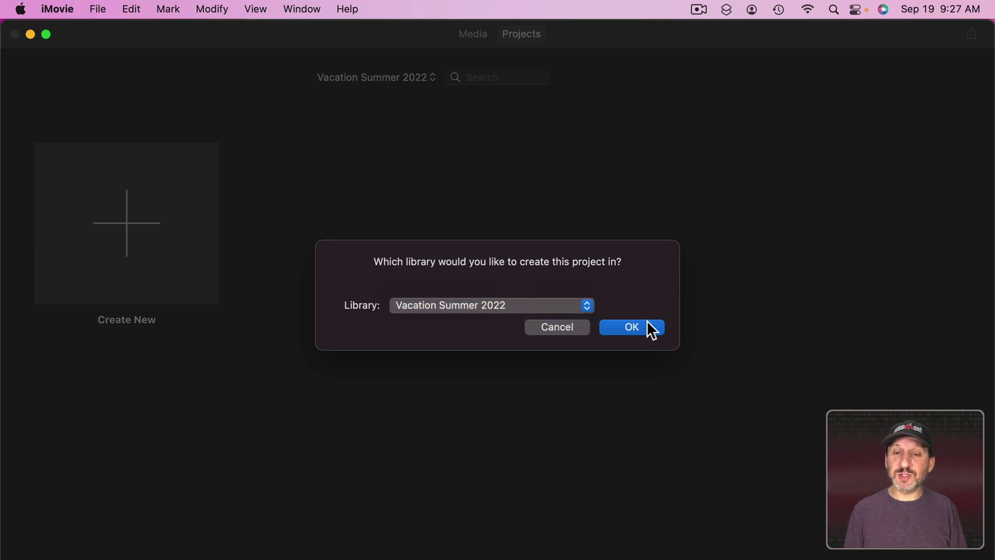
pyautogui.click(646, 327)
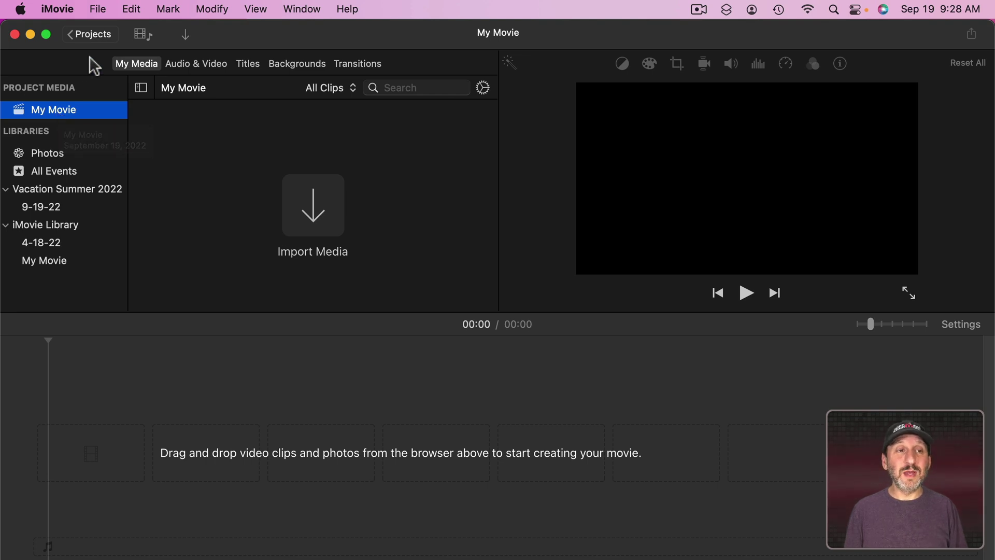
# Step: Name the empty project 'Vacation Summer 2022', show projects from all libraries, and select it
pyautogui.click(89, 35)
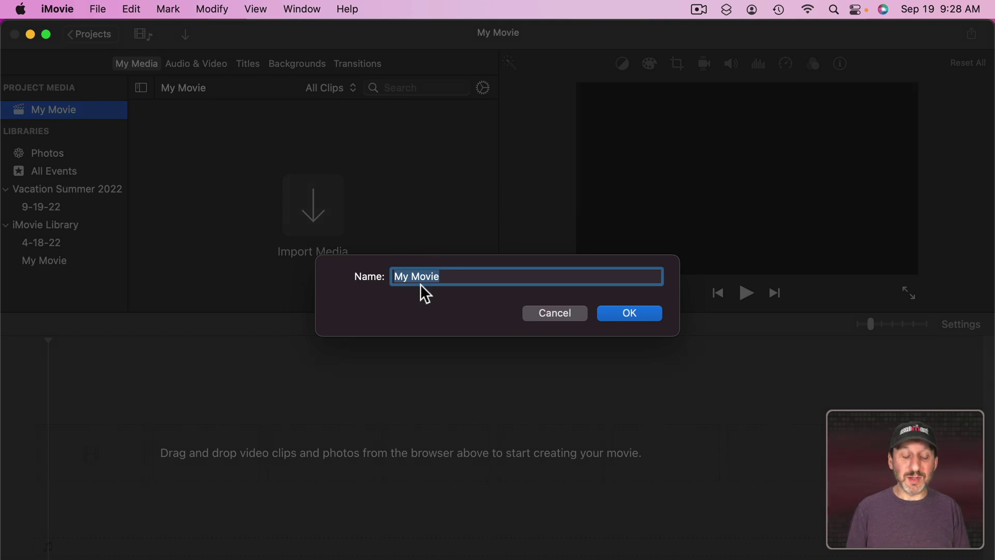
pyautogui.write('Vacation Summer 2022')
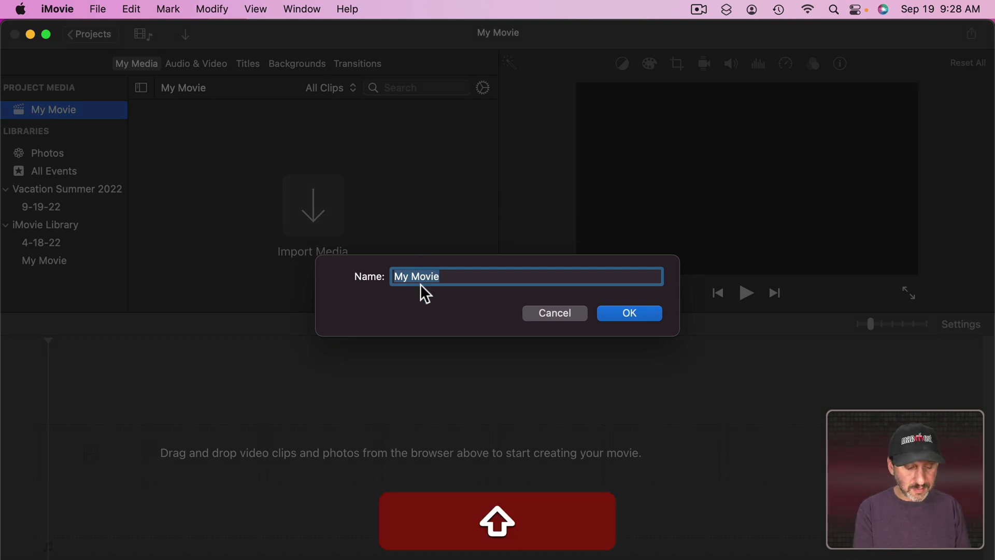
pyautogui.click(645, 323)
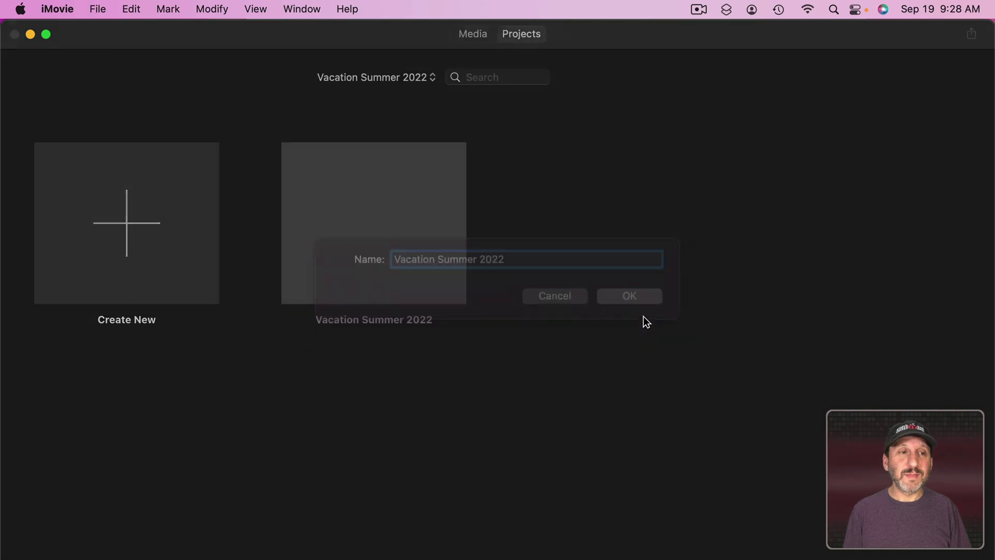
pyautogui.click(409, 77)
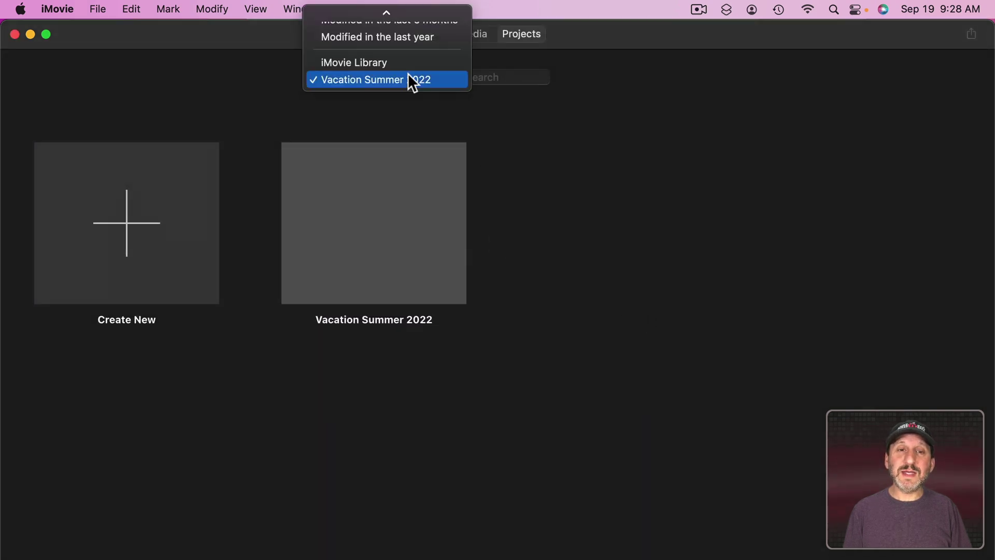
pyautogui.click(397, 15)
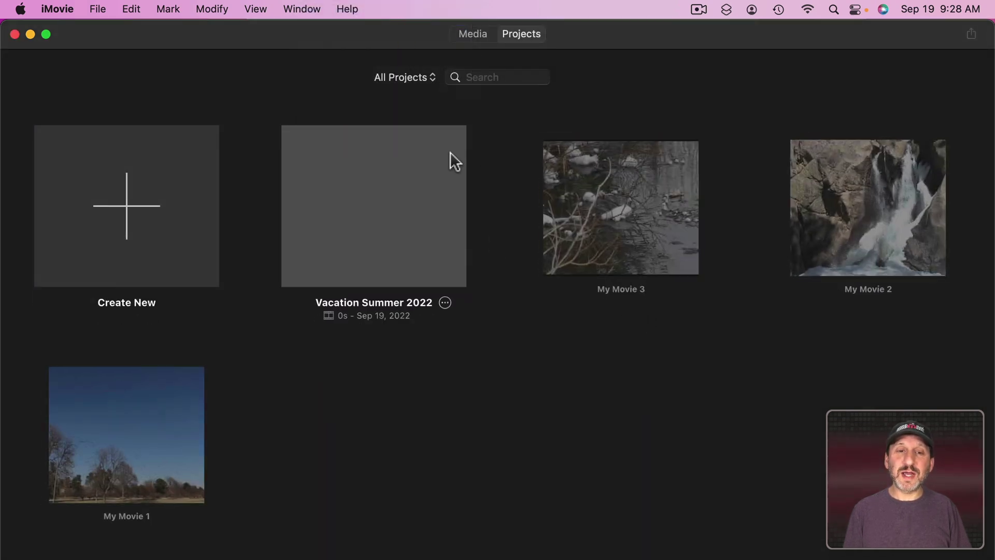
pyautogui.click(395, 220)
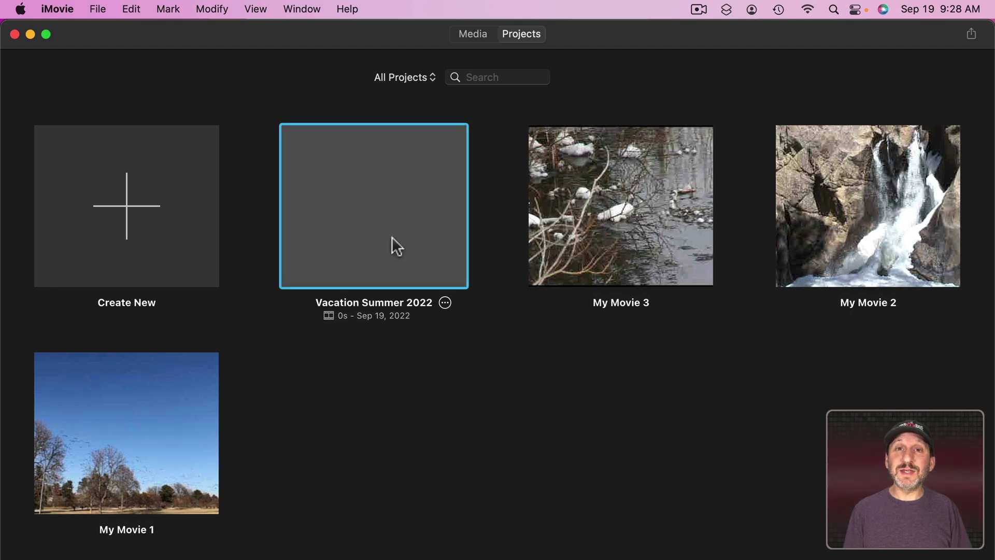
# Step: Open the Vacation Summer 2022 project and add City Park Fountain.mov and OceanRocks.mov to its timeline
pyautogui.doubleClick(363, 239)
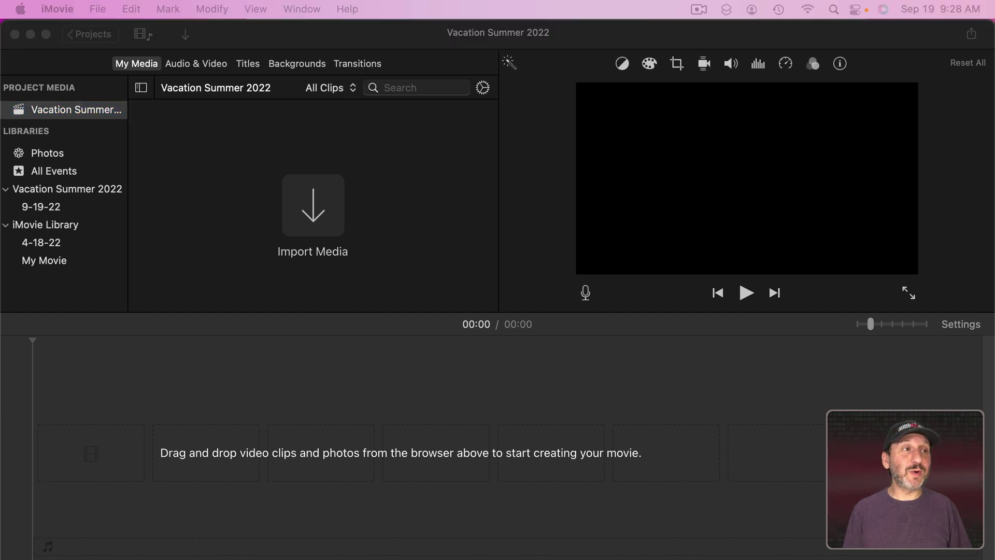
pyautogui.moveTo(0, 196); pyautogui.dragTo(98, 419)
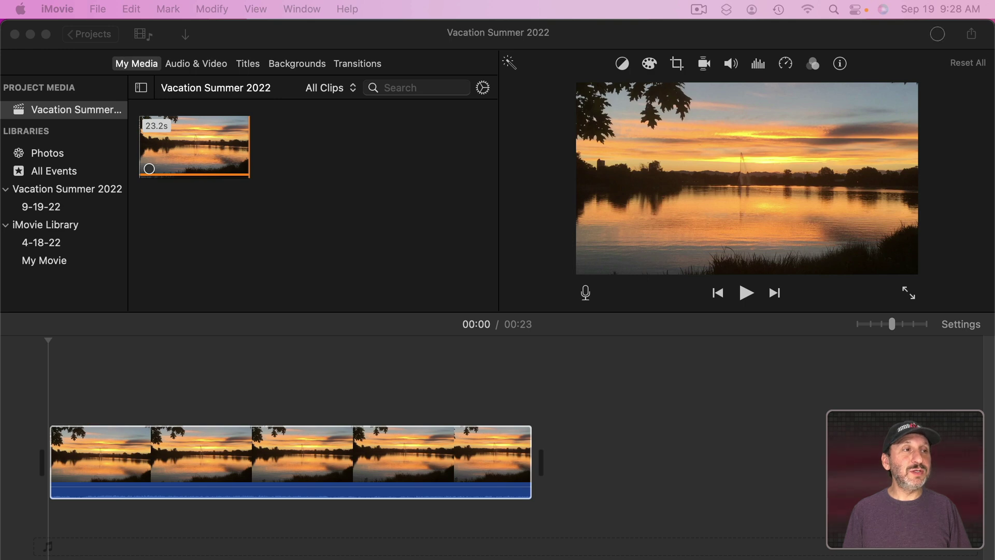
pyautogui.moveTo(0, 311); pyautogui.dragTo(596, 467)
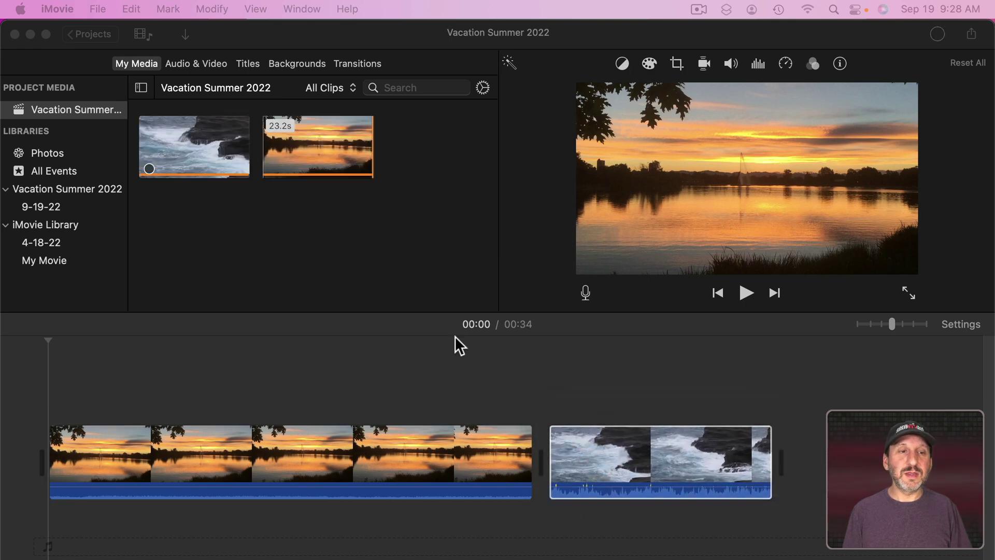
# Step: Compare the clips in the Vacation Summer 2022 library with those in the iMovie Library
pyautogui.click(41, 190)
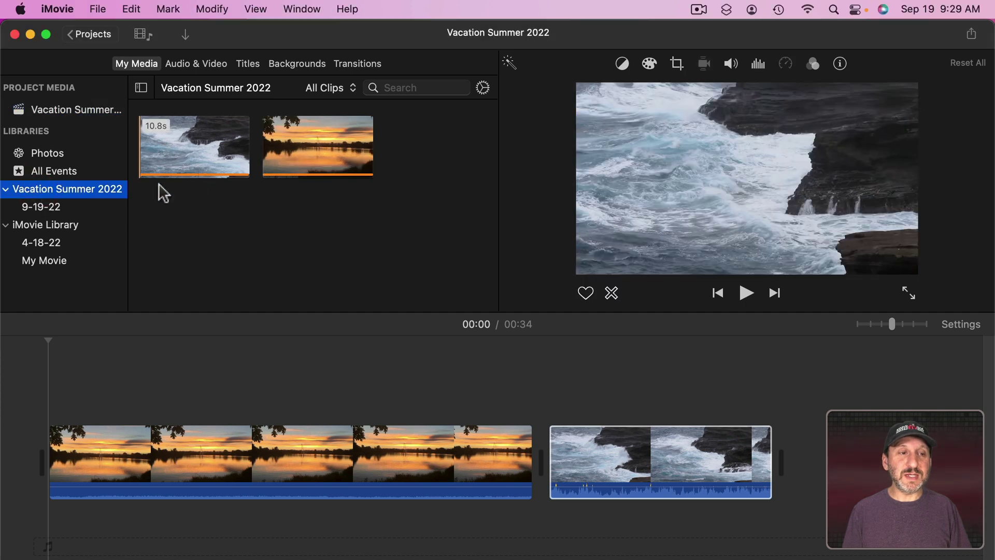
pyautogui.click(39, 224)
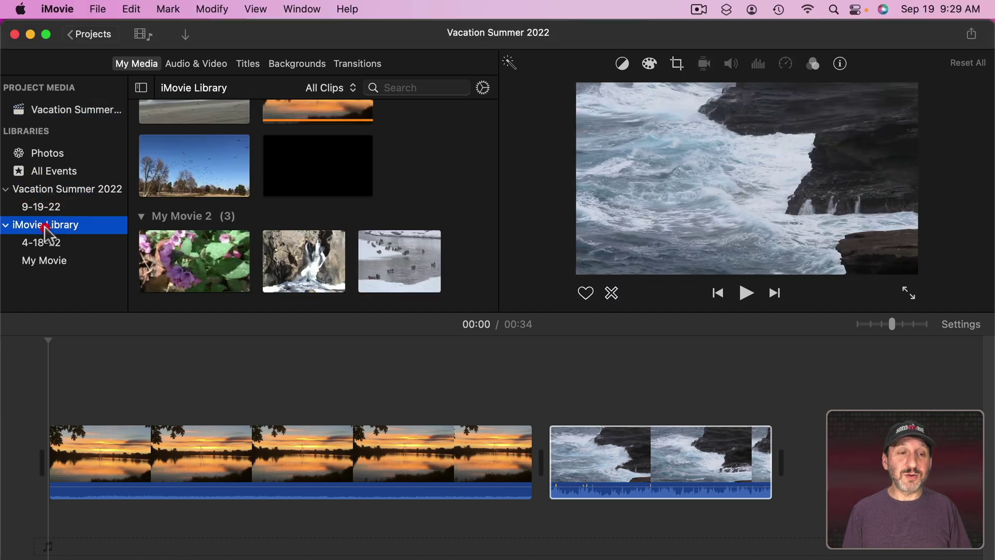
pyautogui.scroll(-5, 226, 176)
pyautogui.scroll(-4, 224, 174)
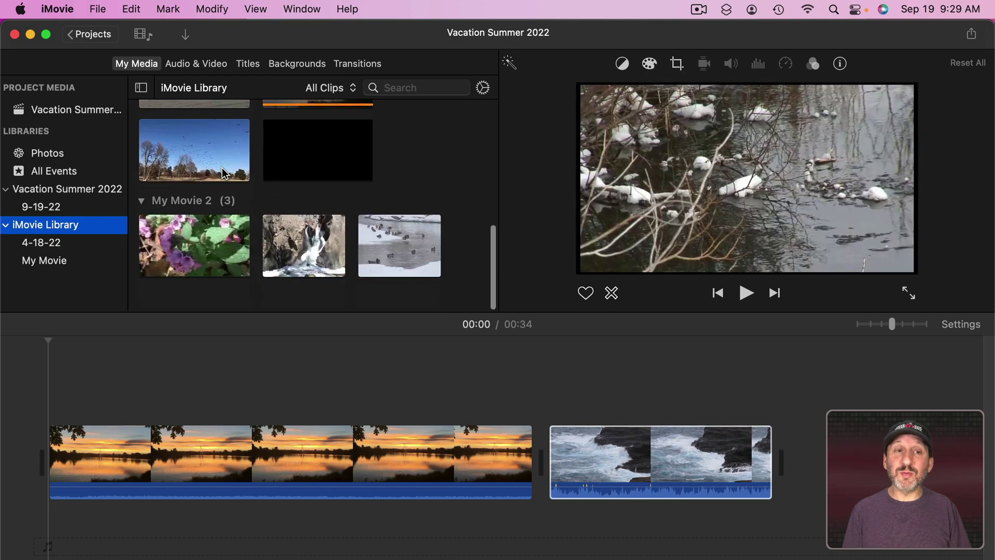
pyautogui.click(83, 191)
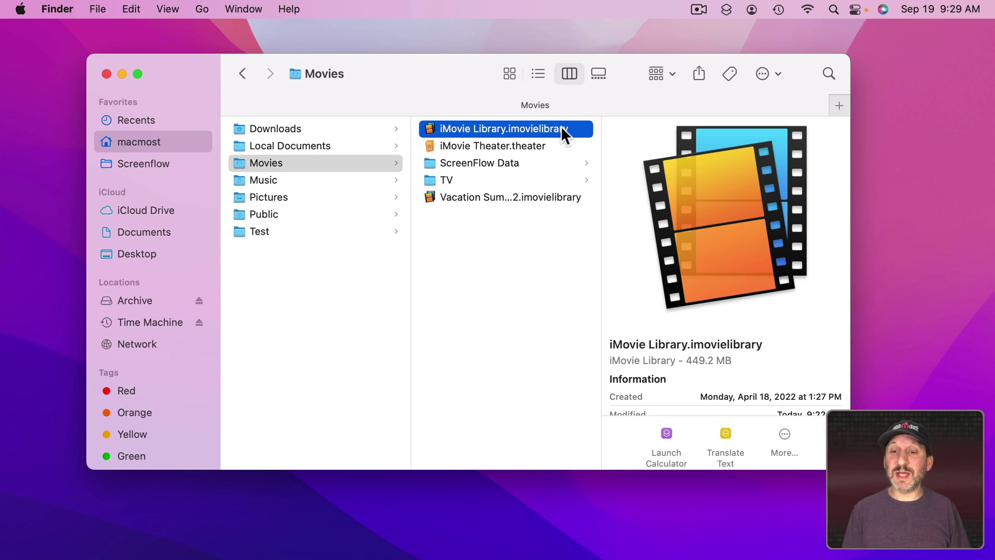
pyautogui.click(463, 198)
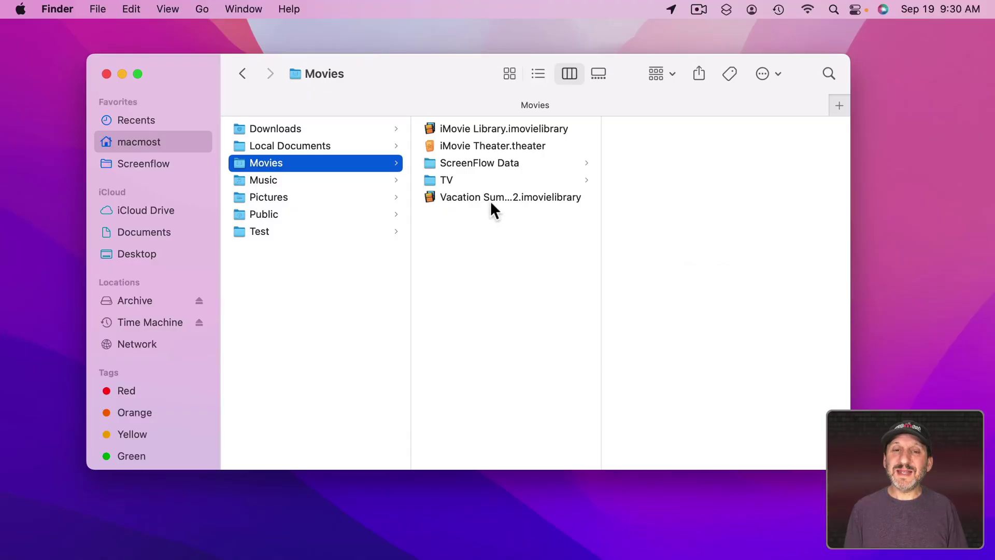
pyautogui.click(491, 207)
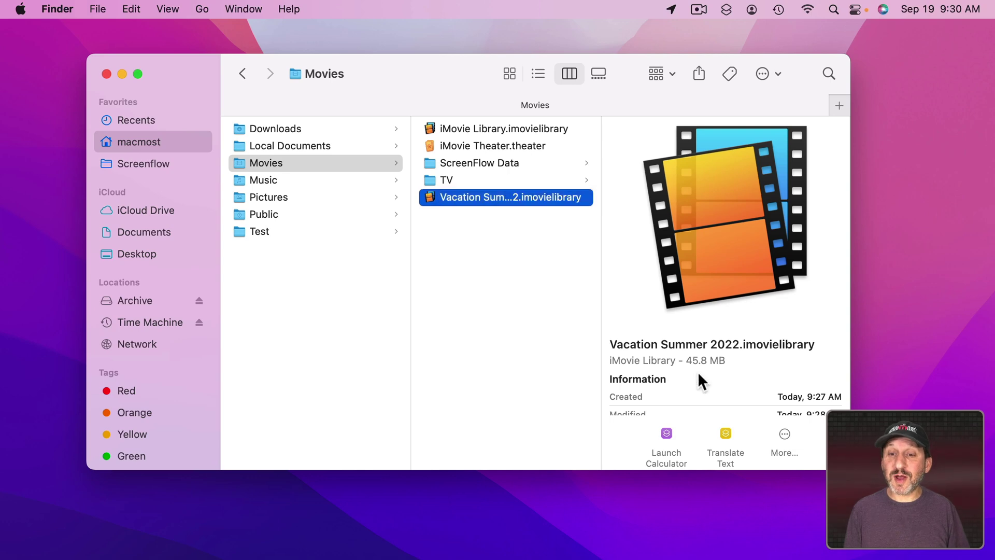
pyautogui.press('Left')
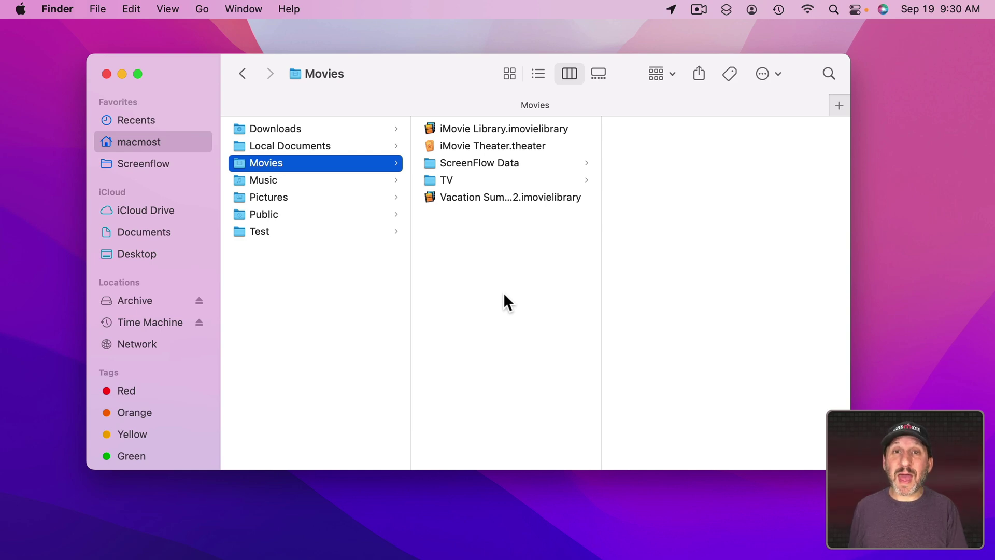
pyautogui.click(470, 196)
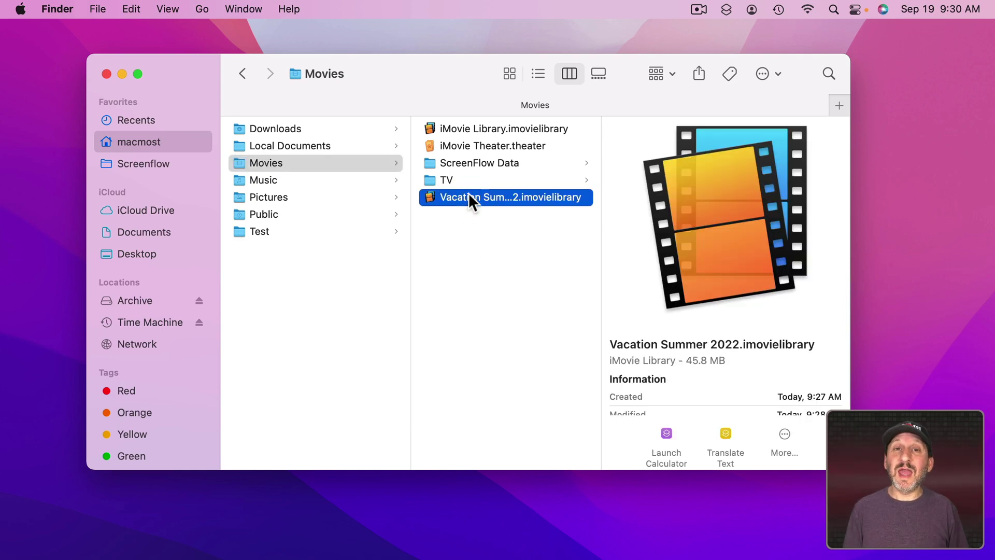
pyautogui.click(455, 281)
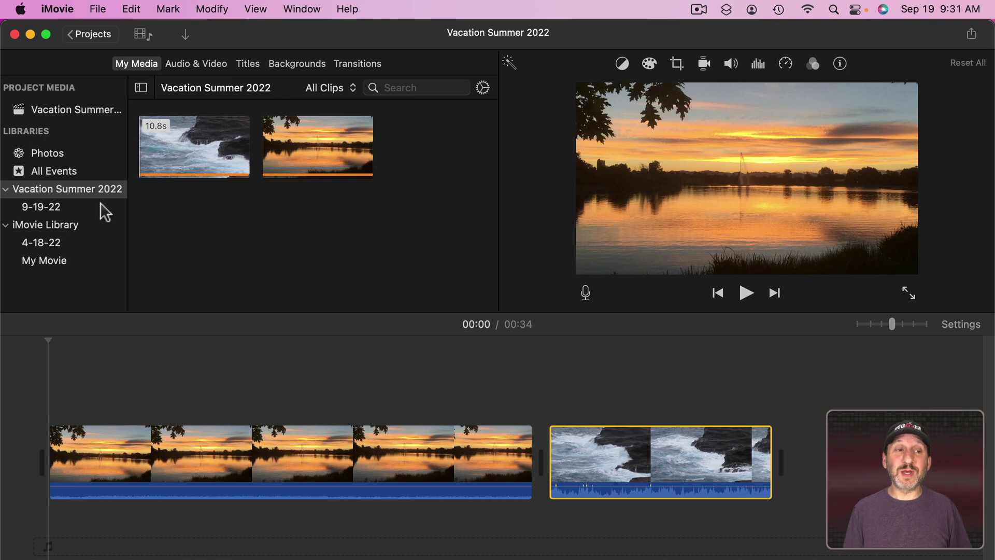
# Step: Drag the beach clip from the iMovie Library to the end of the Vacation Summer 2022 timeline
pyautogui.click(41, 224)
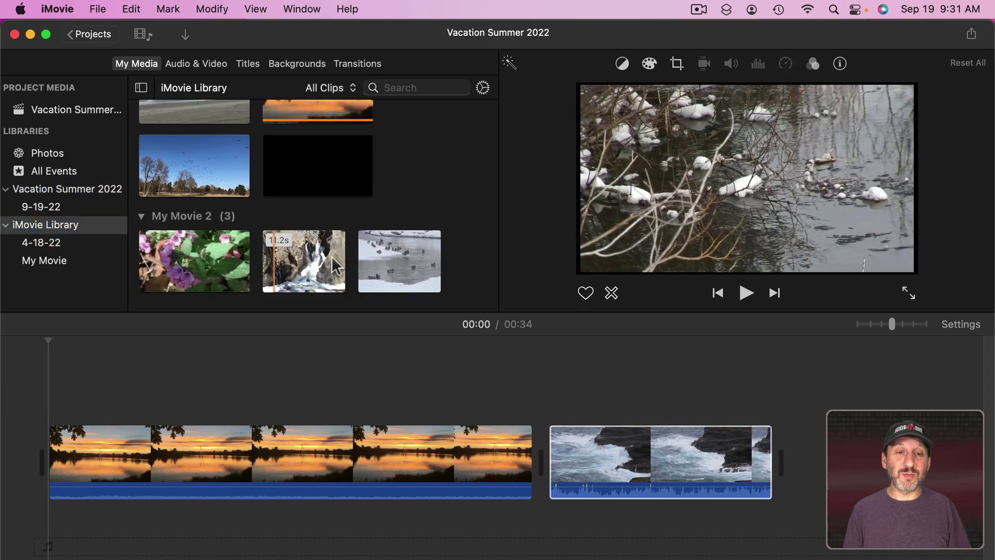
pyautogui.scroll(5, 254, 187)
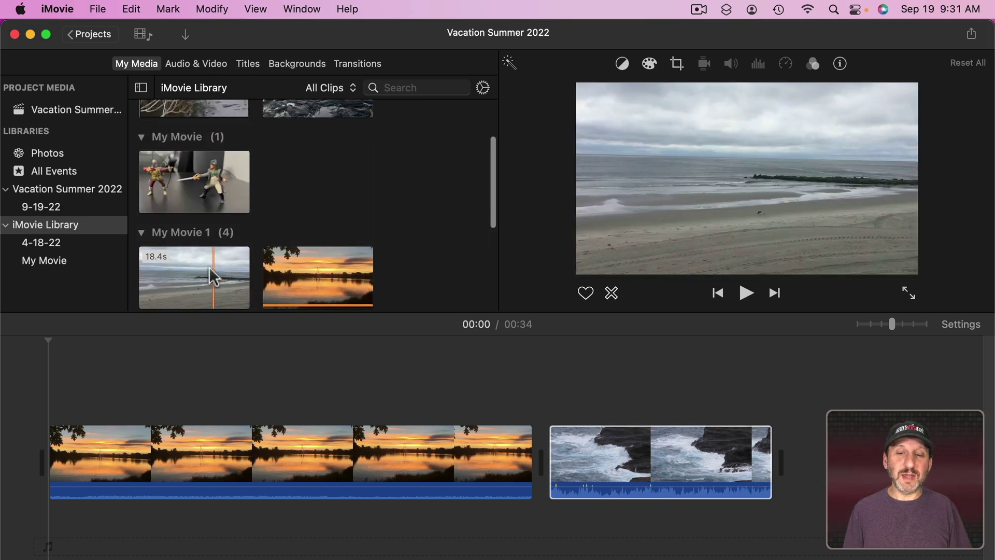
pyautogui.moveTo(213, 277); pyautogui.dragTo(801, 446)
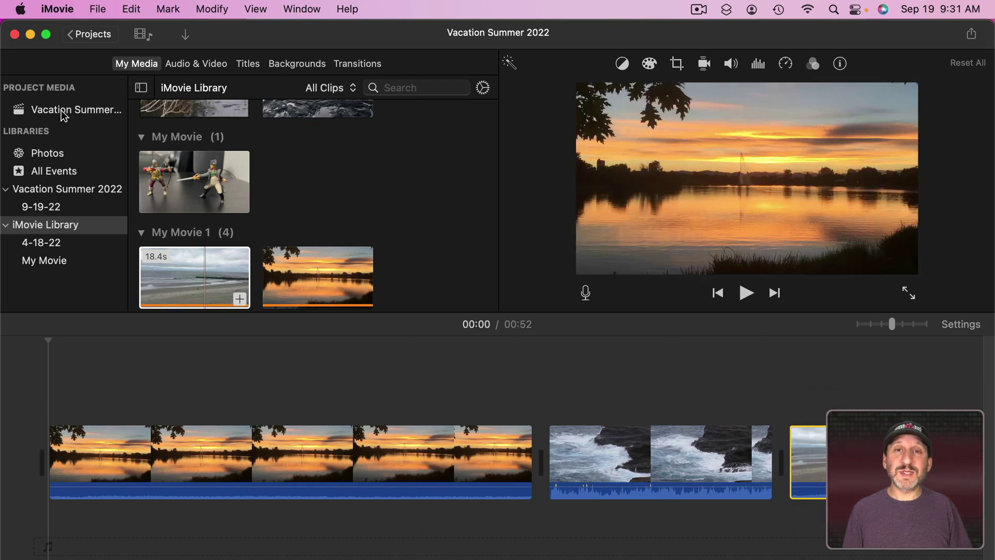
# Step: Review the project's and libraries' clips, previewing the beach and ocean rocks clips
pyautogui.click(63, 112)
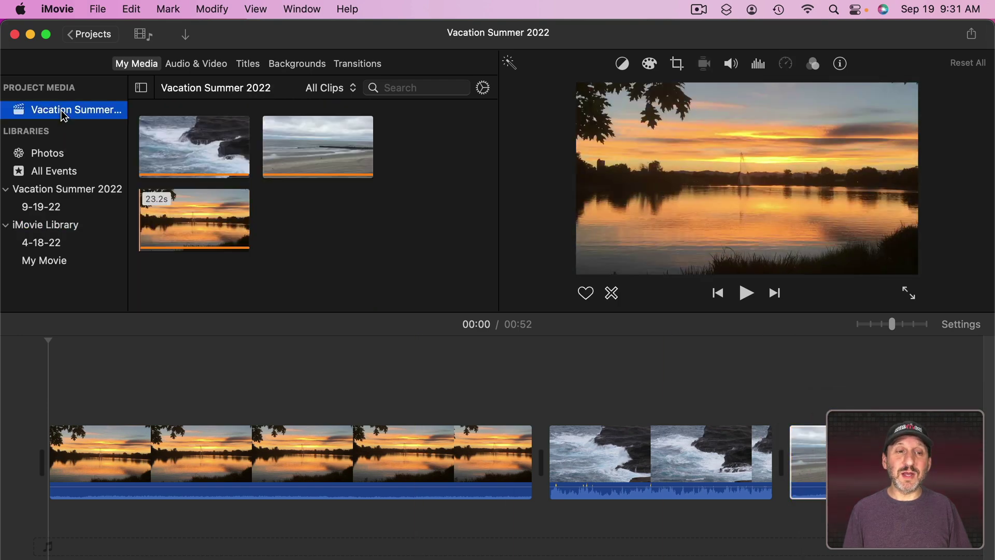
pyautogui.click(284, 190)
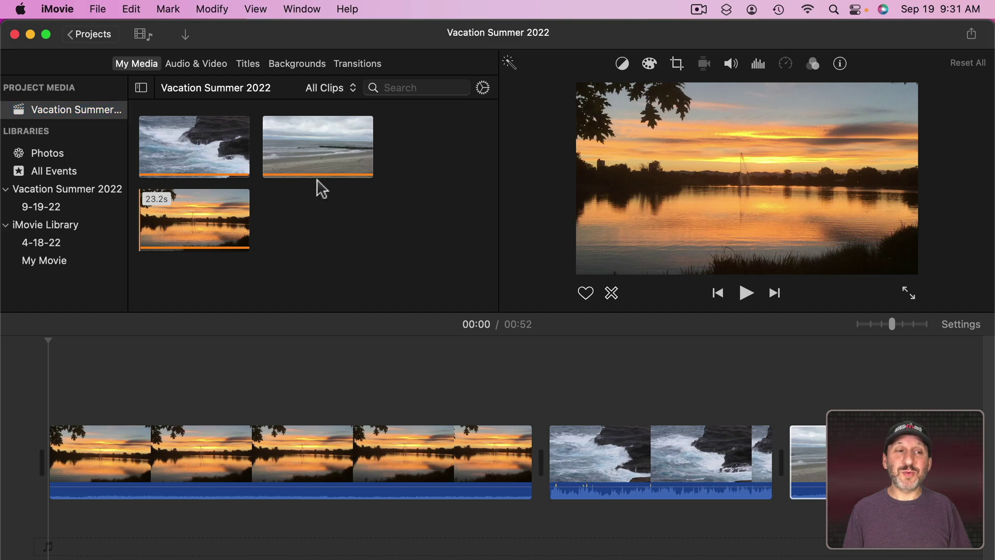
pyautogui.click(55, 191)
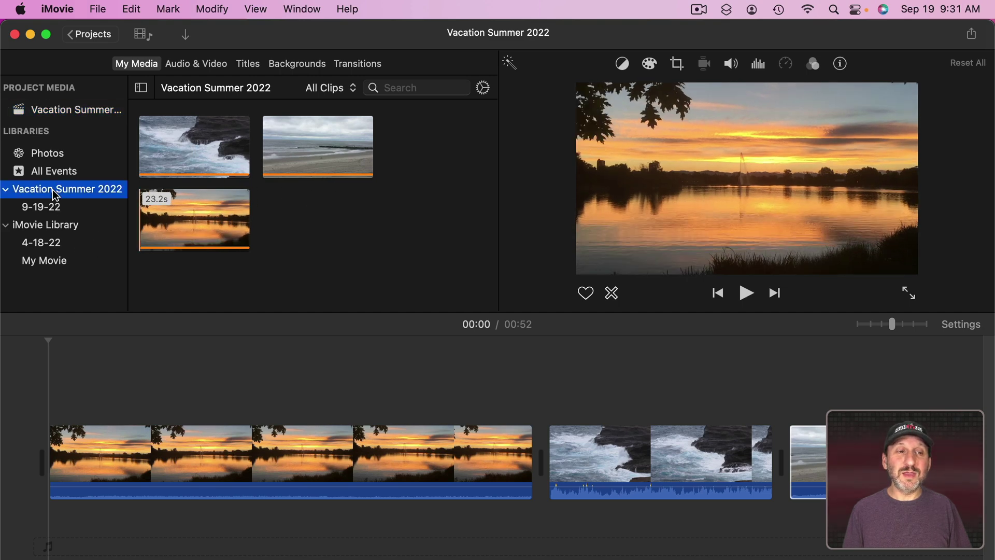
pyautogui.click(332, 142)
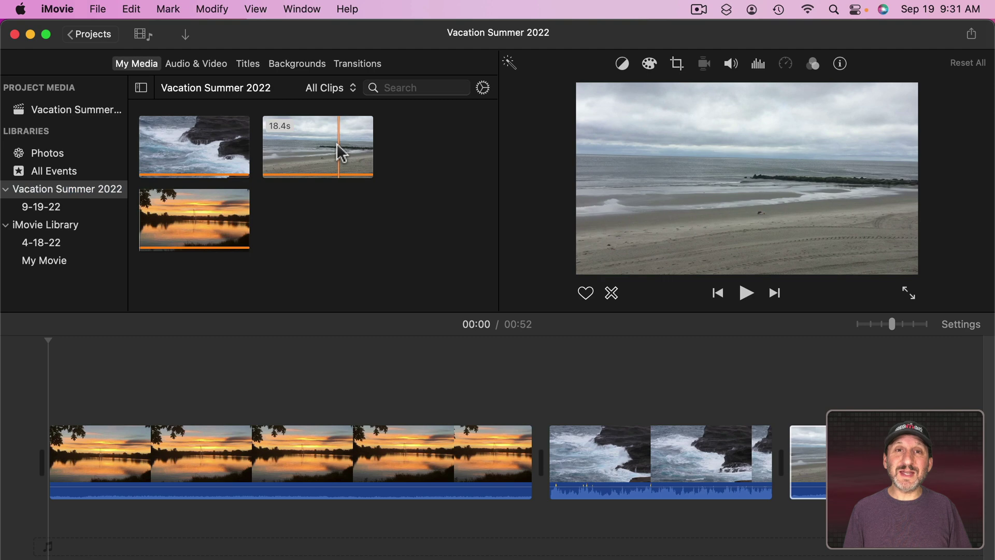
pyautogui.click(47, 224)
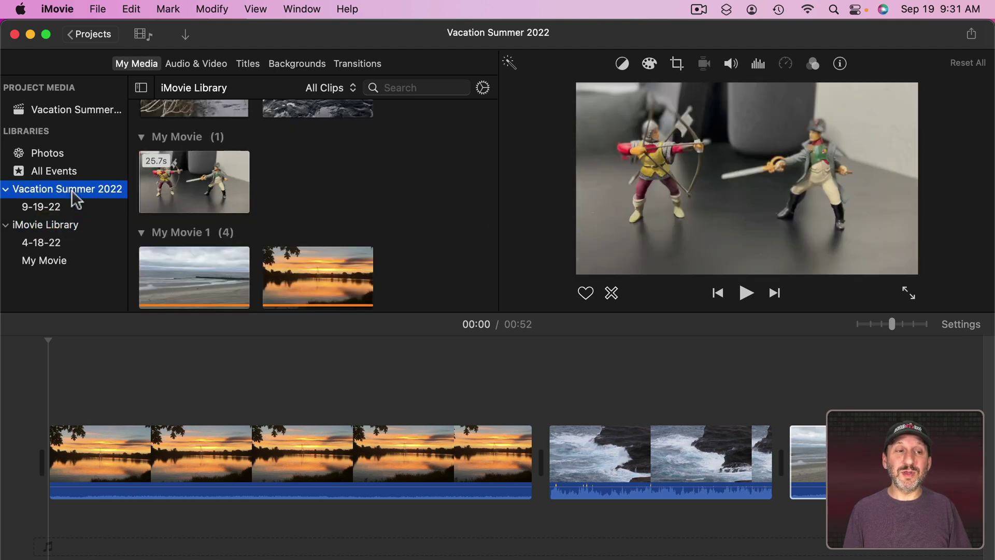
pyautogui.click(75, 190)
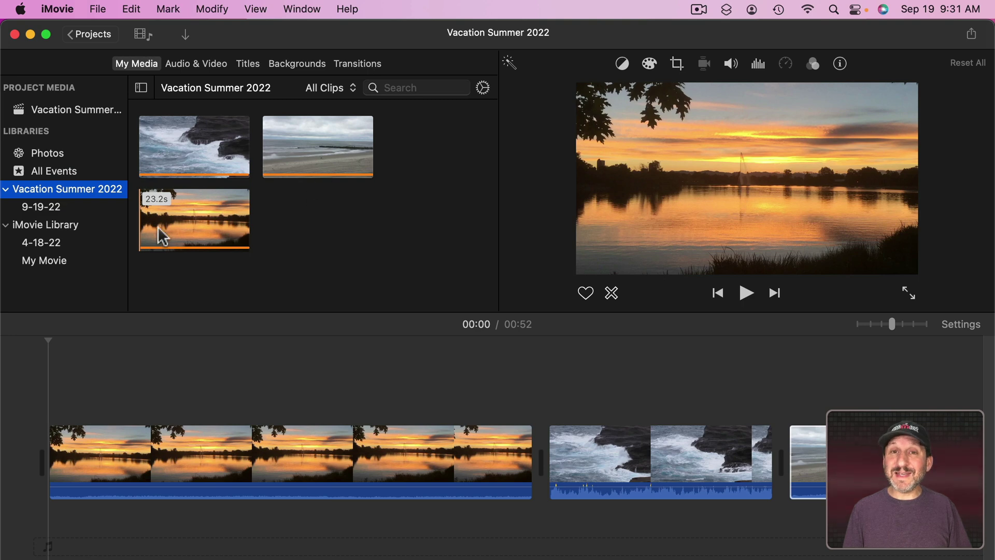
pyautogui.click(394, 162)
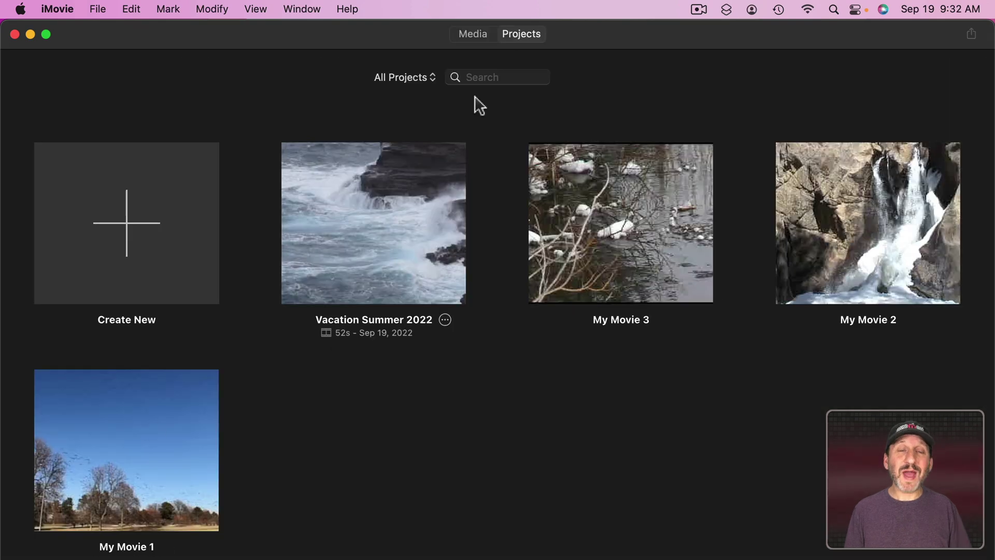
# Step: In the media browser, compare the iMovie Library and Vacation Summer 2022 library clips
pyautogui.click(475, 36)
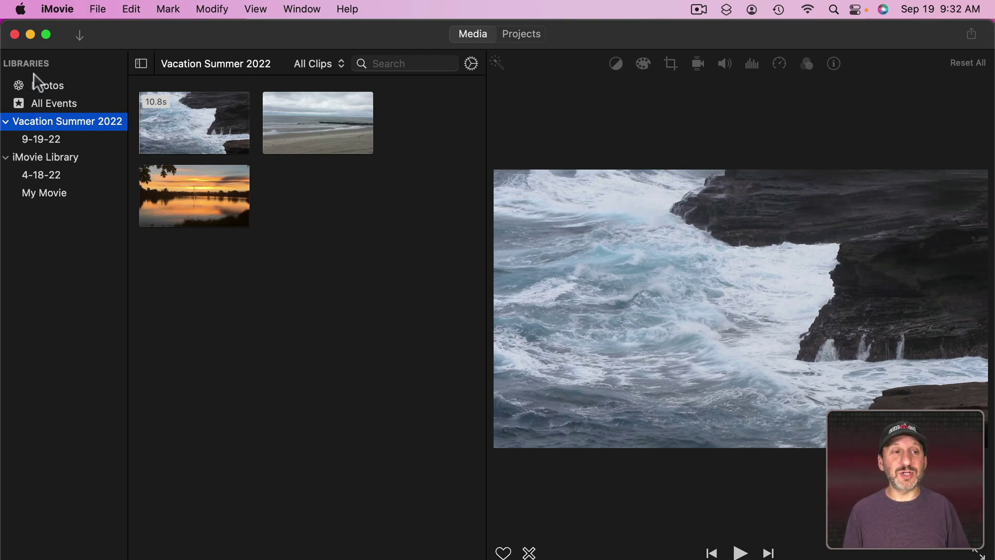
pyautogui.click(47, 157)
pyautogui.click(47, 122)
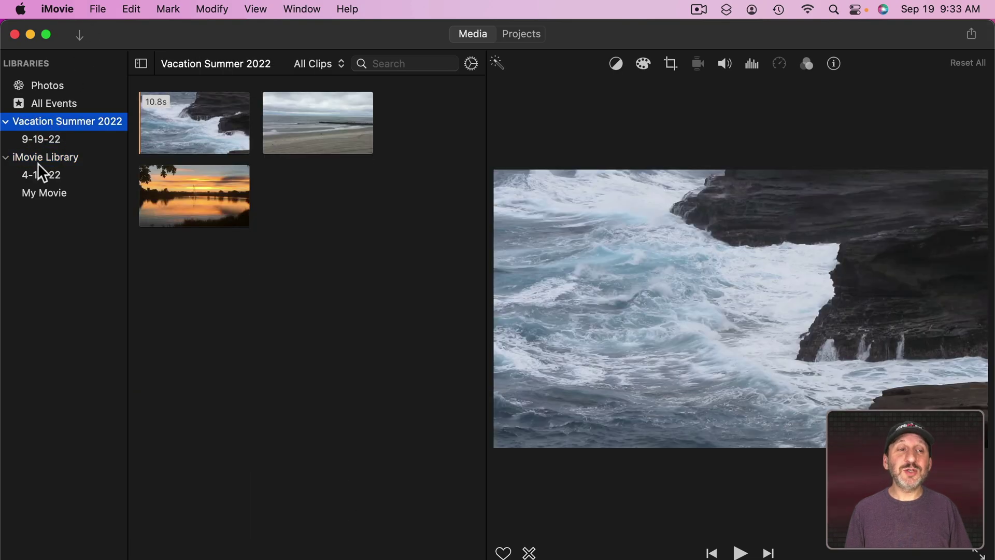
# Step: Close the iMovie Library, leaving Vacation Summer 2022 with its three clips
pyautogui.click(52, 159)
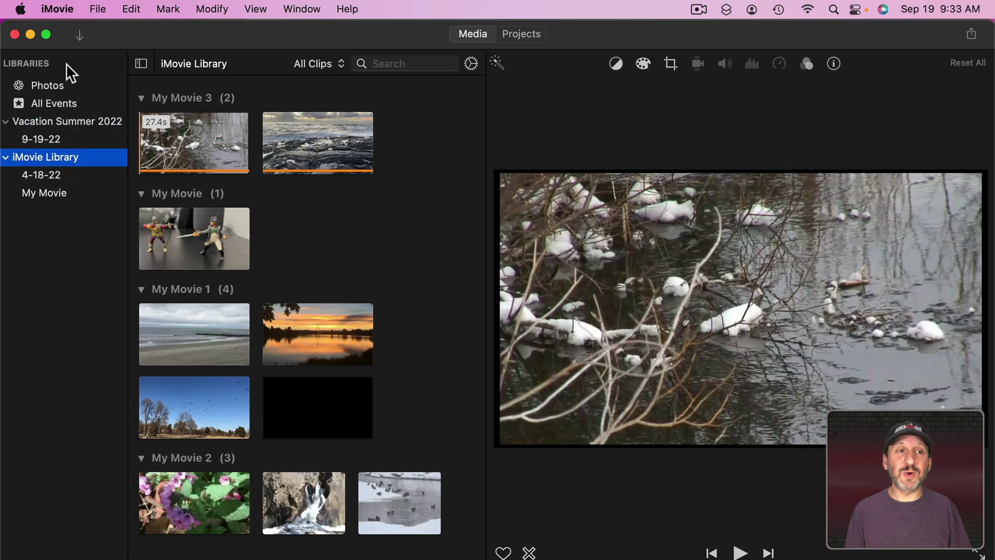
pyautogui.click(97, 9)
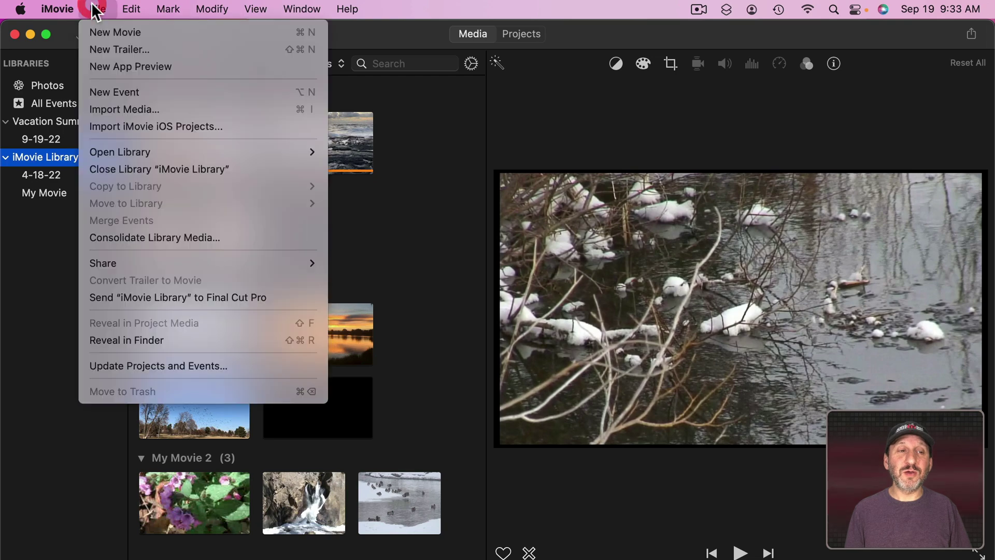
pyautogui.click(151, 176)
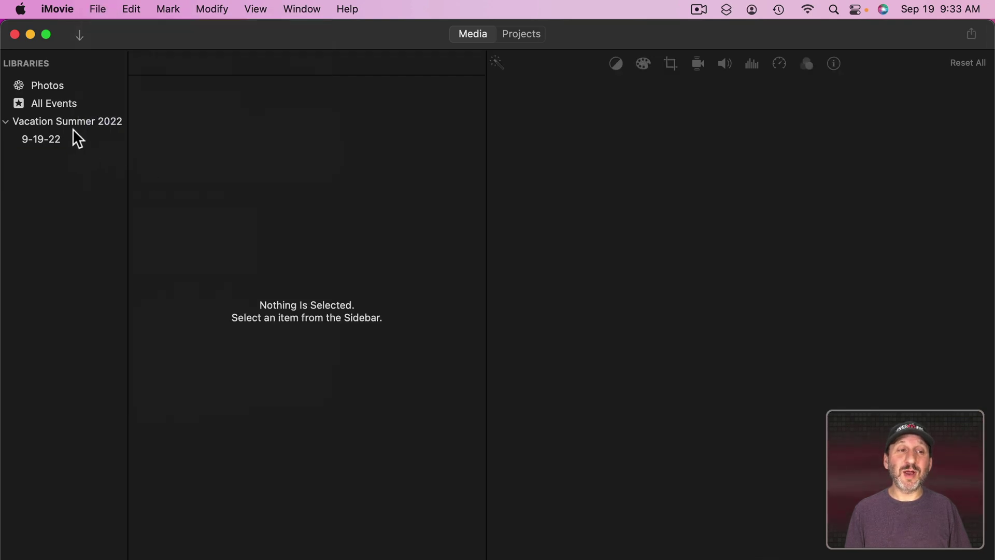
pyautogui.click(75, 129)
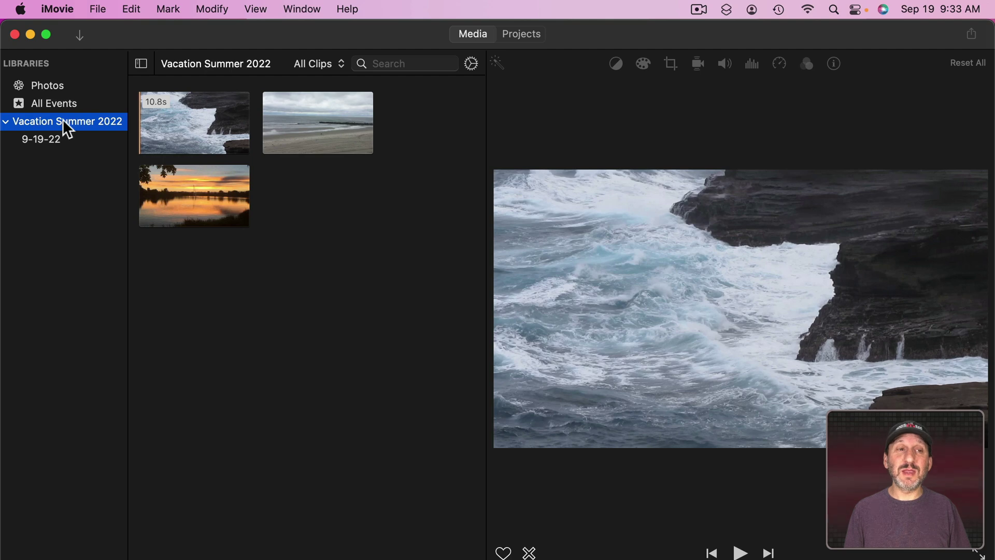
# Step: Reopen iMovie Library.imovielibrary via Open Library > Other… > Locate…, then view its media
pyautogui.click(525, 34)
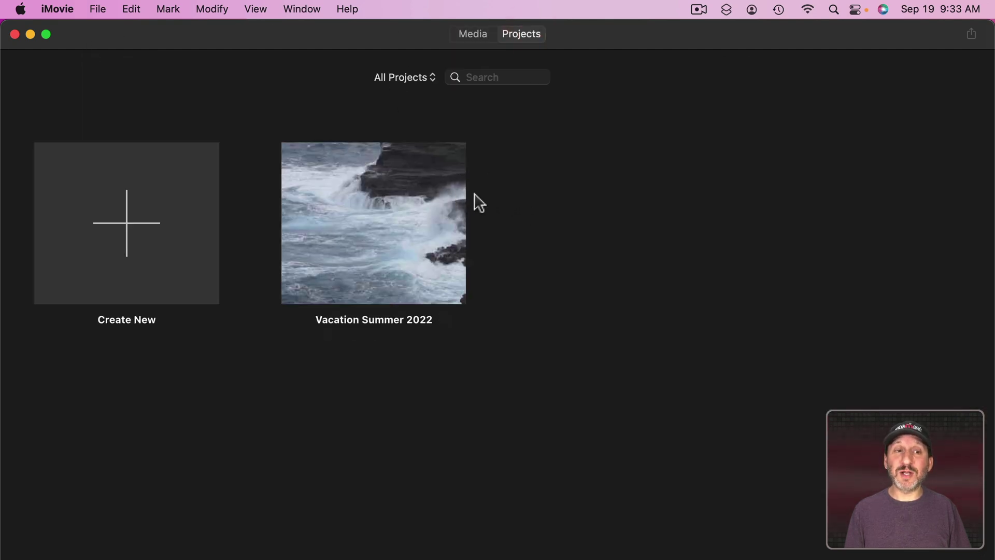
pyautogui.click(104, 9)
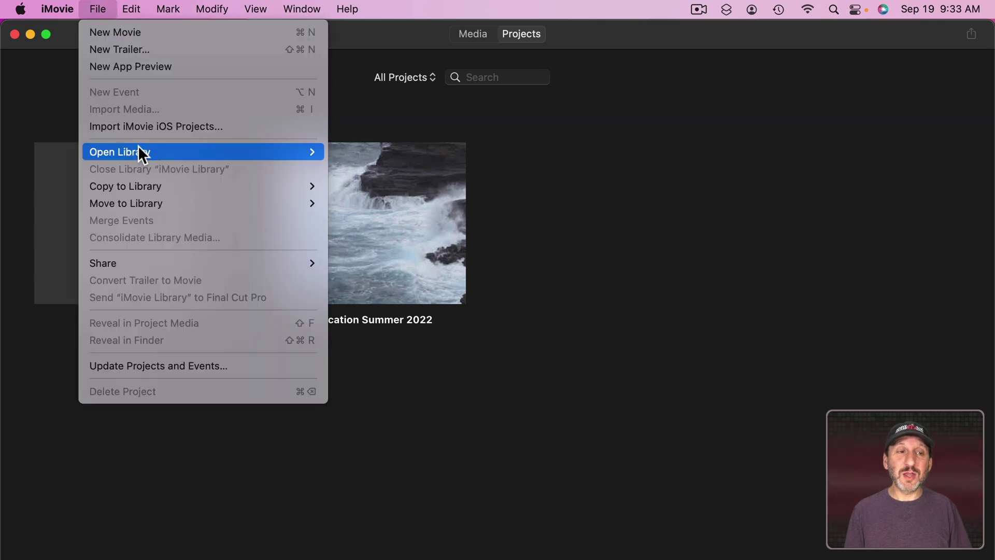
pyautogui.moveTo(141, 154)
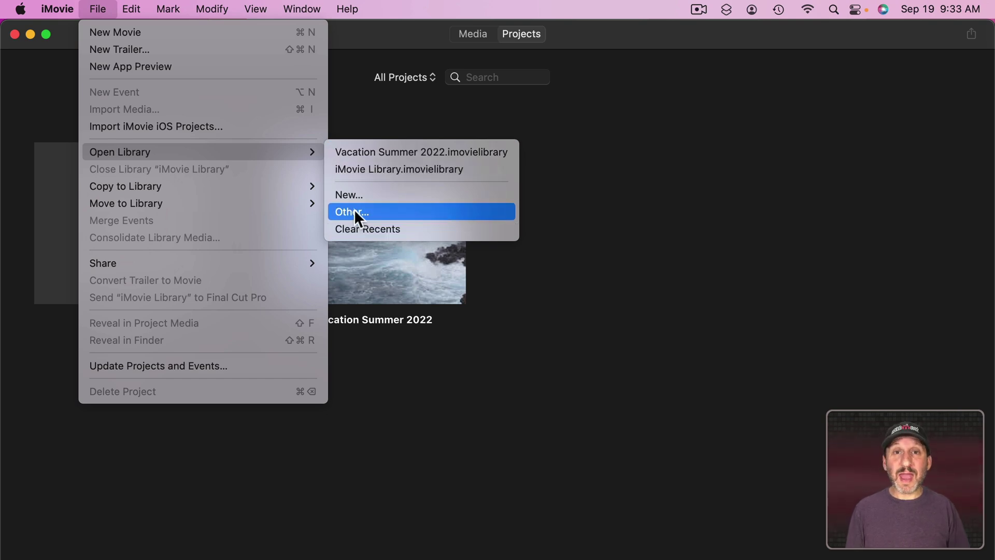
pyautogui.click(396, 215)
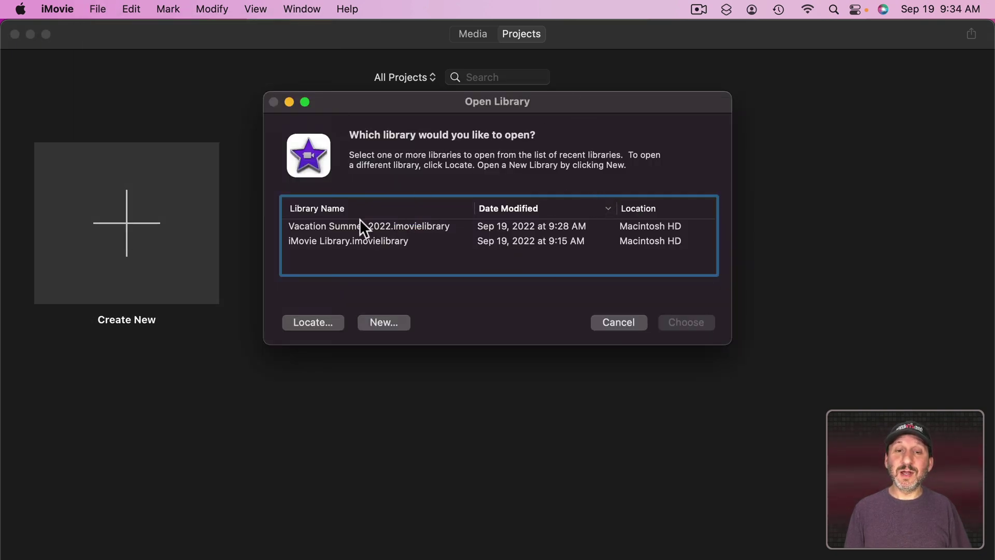
pyautogui.click(313, 323)
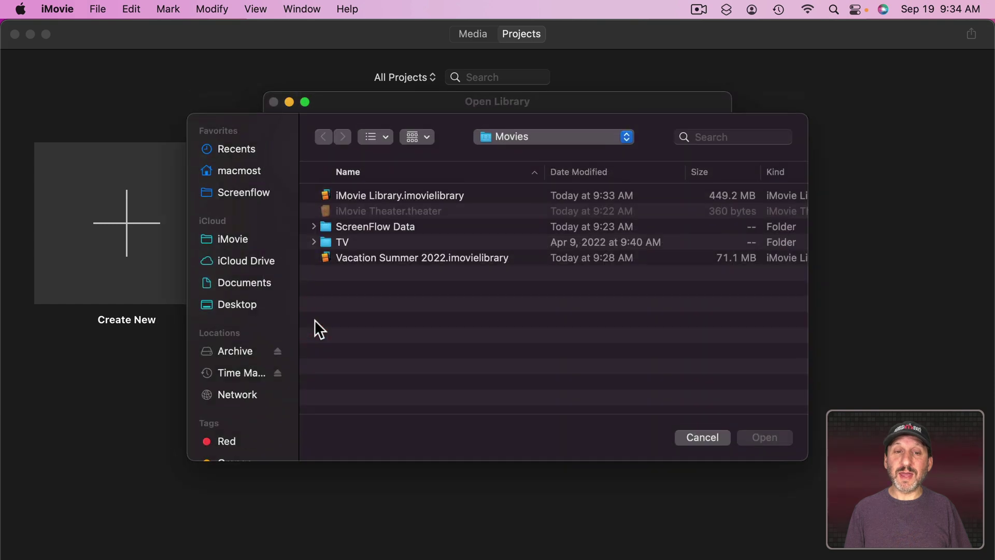
pyautogui.doubleClick(389, 197)
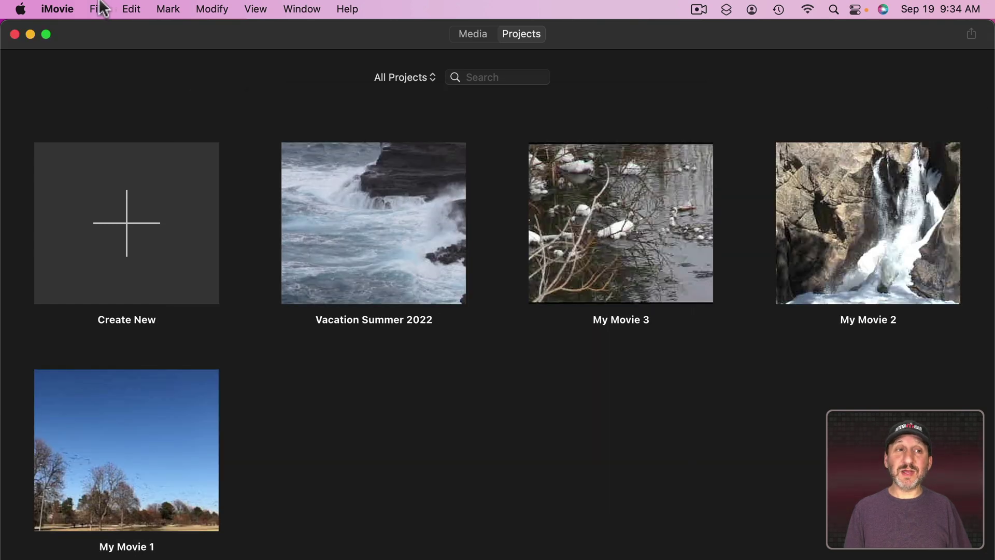
pyautogui.click(478, 37)
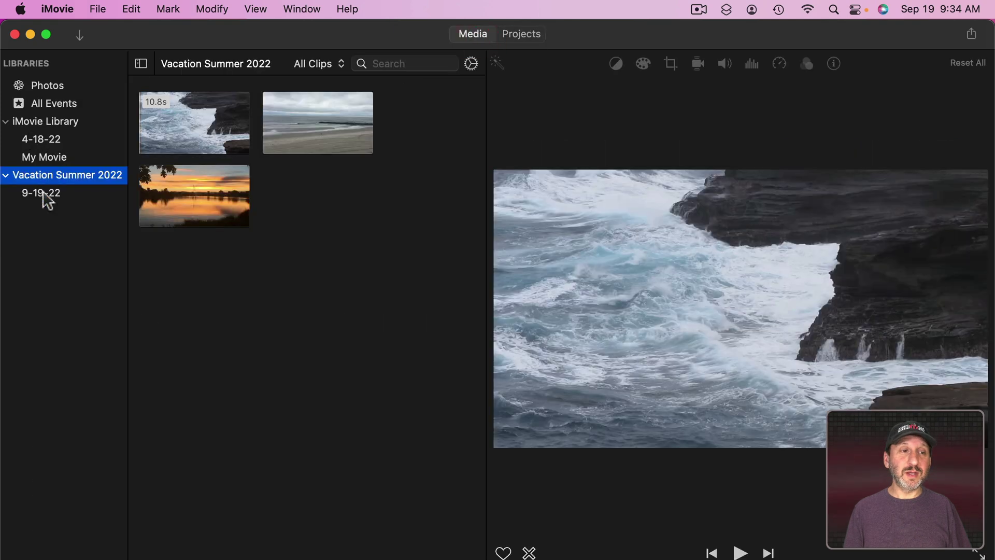
# Step: Show only iMovie Library projects and check My Movie 3's options without changes
pyautogui.click(513, 35)
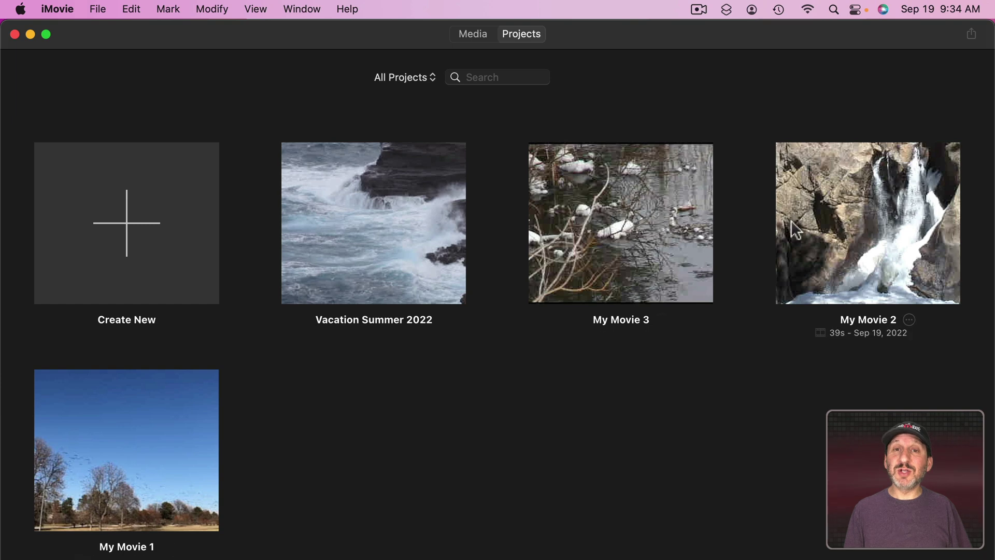
pyautogui.click(423, 79)
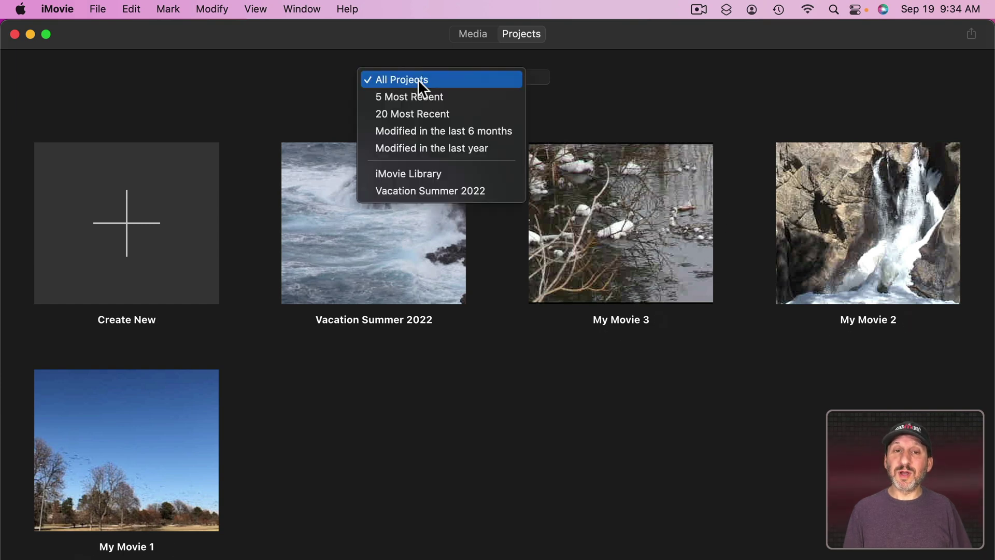
pyautogui.click(429, 167)
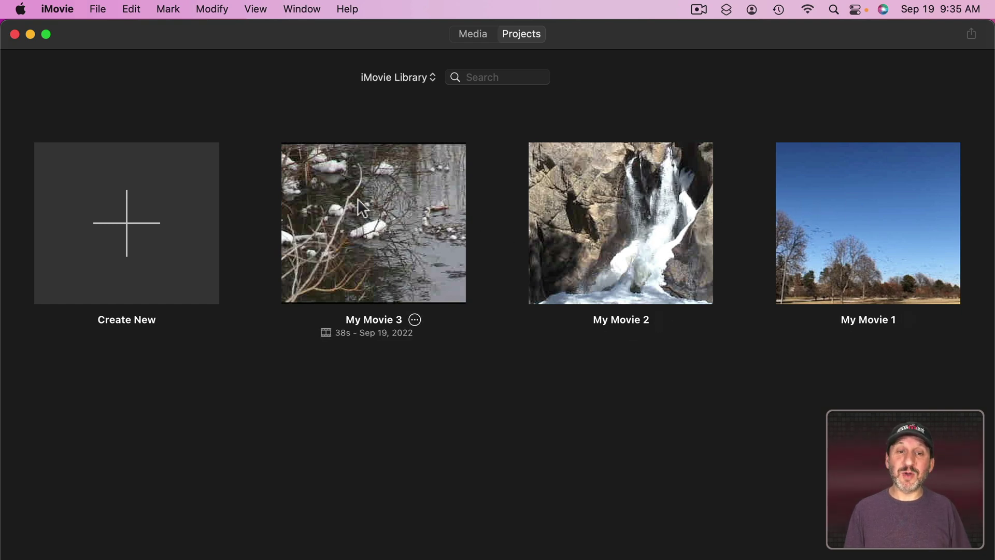
pyautogui.click(414, 319)
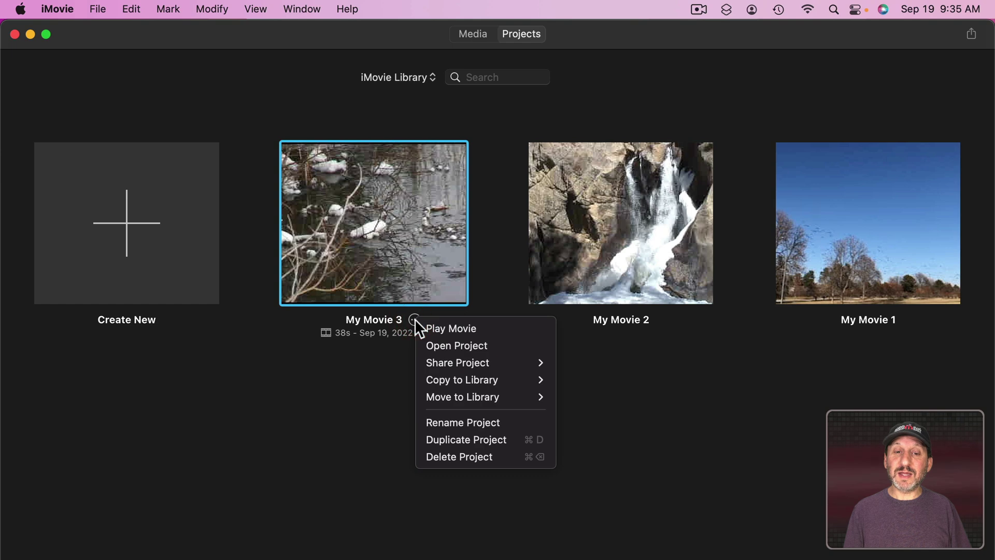
pyautogui.moveTo(465, 385)
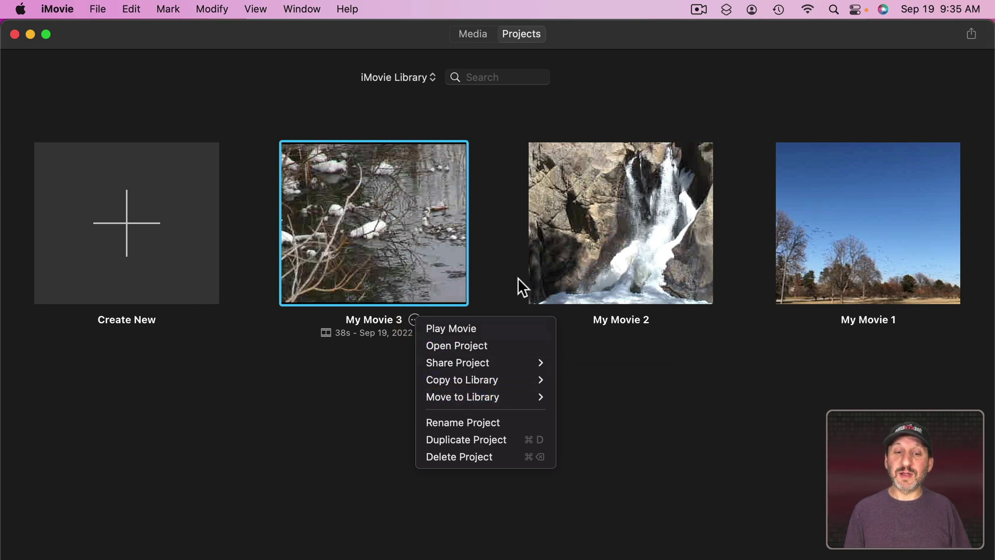
pyautogui.click(508, 256)
# Step: Create and save a new library named 'My Movie 3'
pyautogui.click(106, 8)
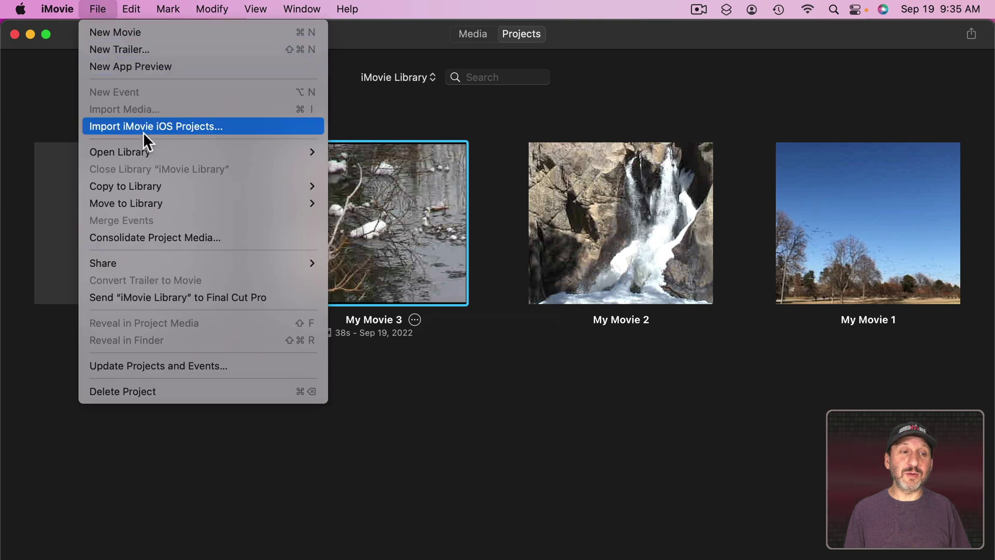
pyautogui.click(367, 194)
pyautogui.write('My ')
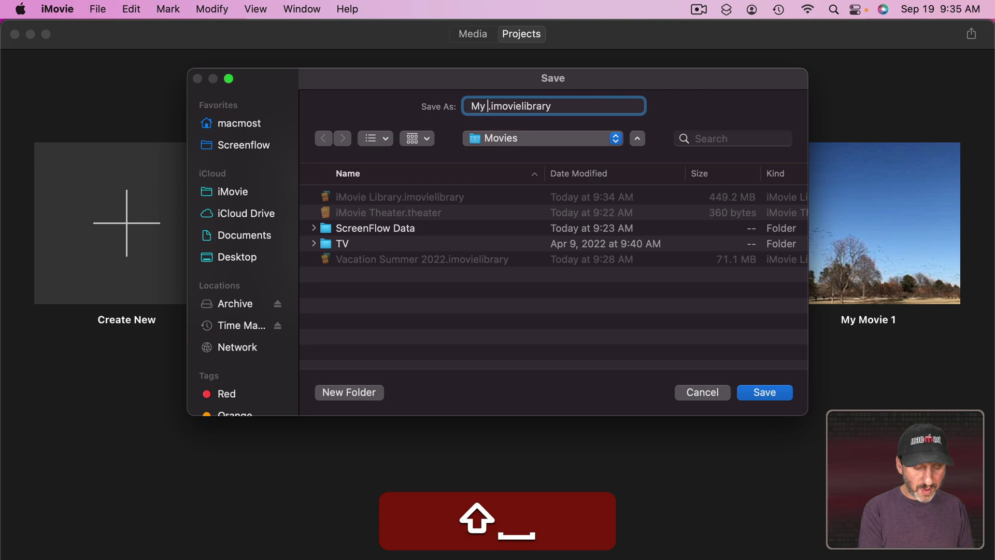
pyautogui.write('Movie 3')
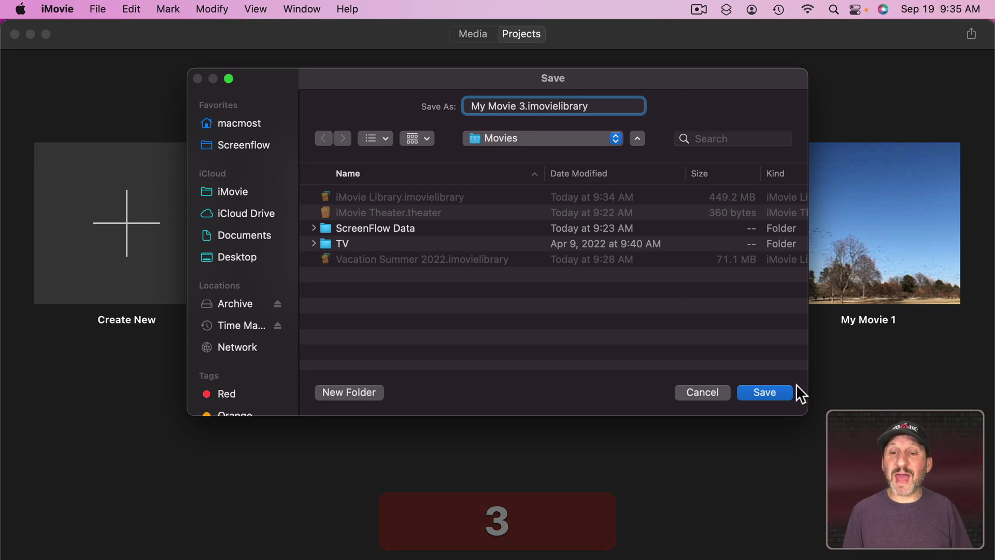
pyautogui.click(773, 392)
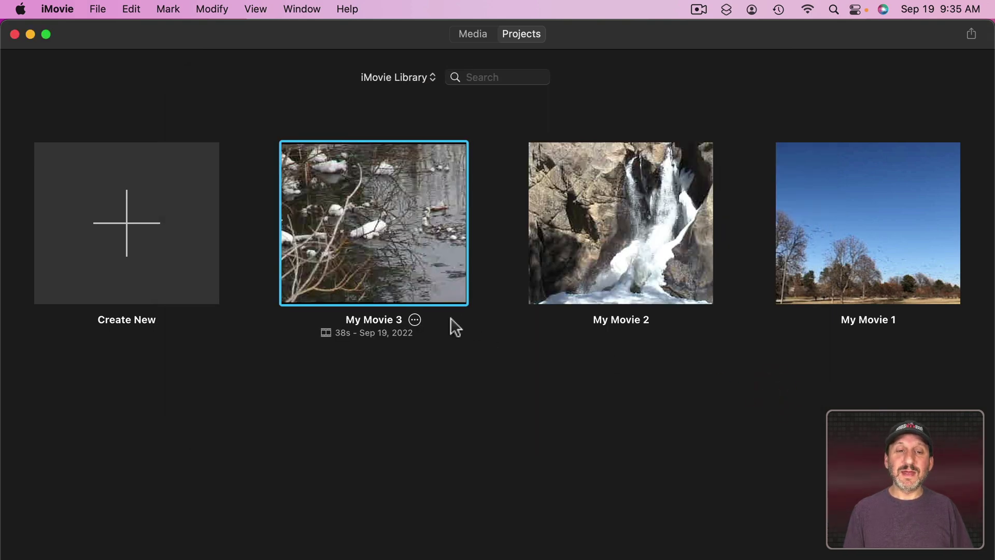
# Step: Move the My Movie 3 project into the My Movie 3 library and show that library's projects
pyautogui.click(415, 320)
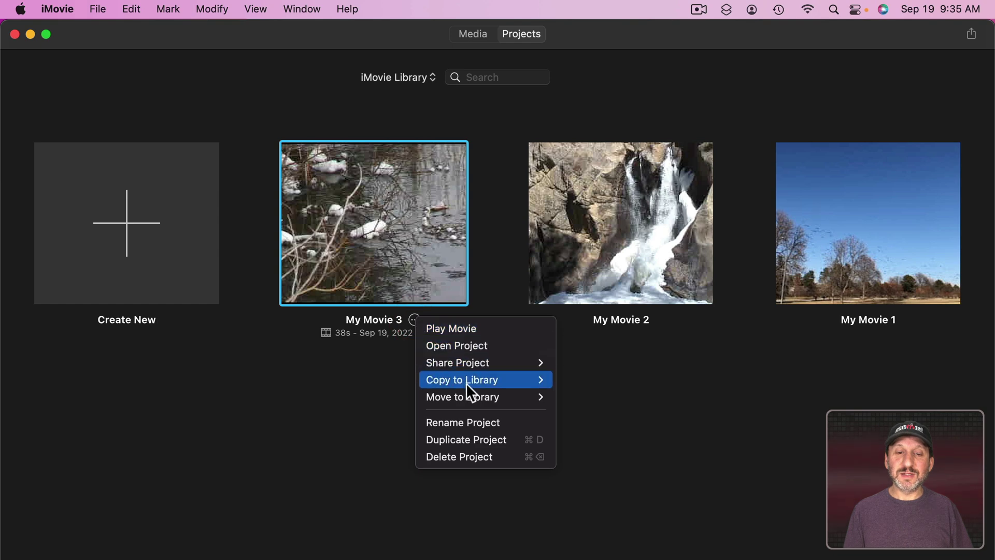
pyautogui.moveTo(469, 396)
pyautogui.click(588, 414)
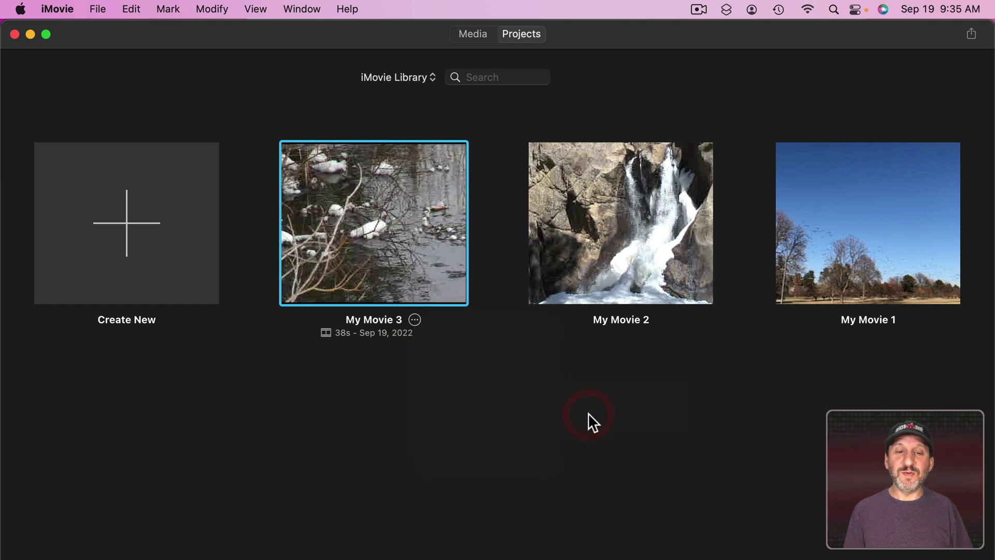
pyautogui.click(395, 78)
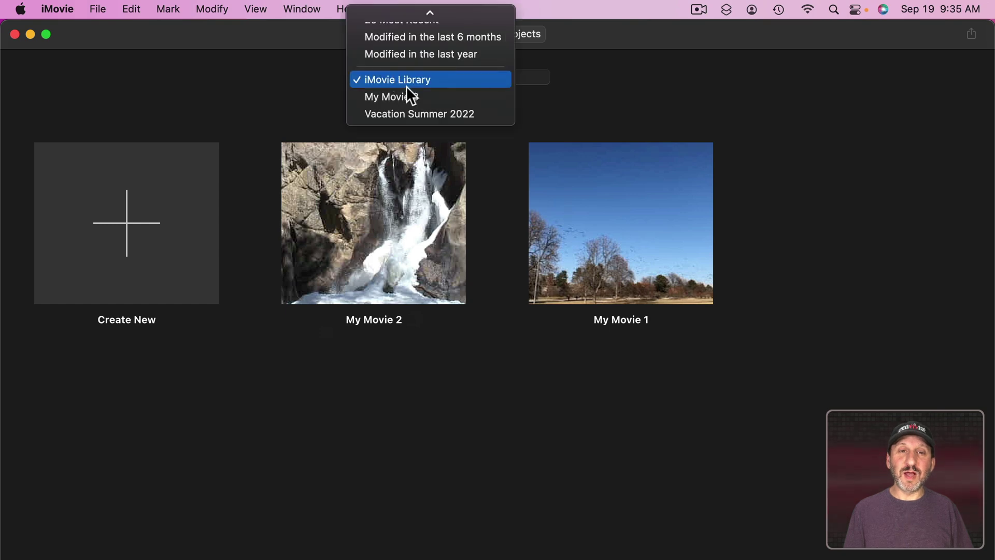
pyautogui.click(407, 96)
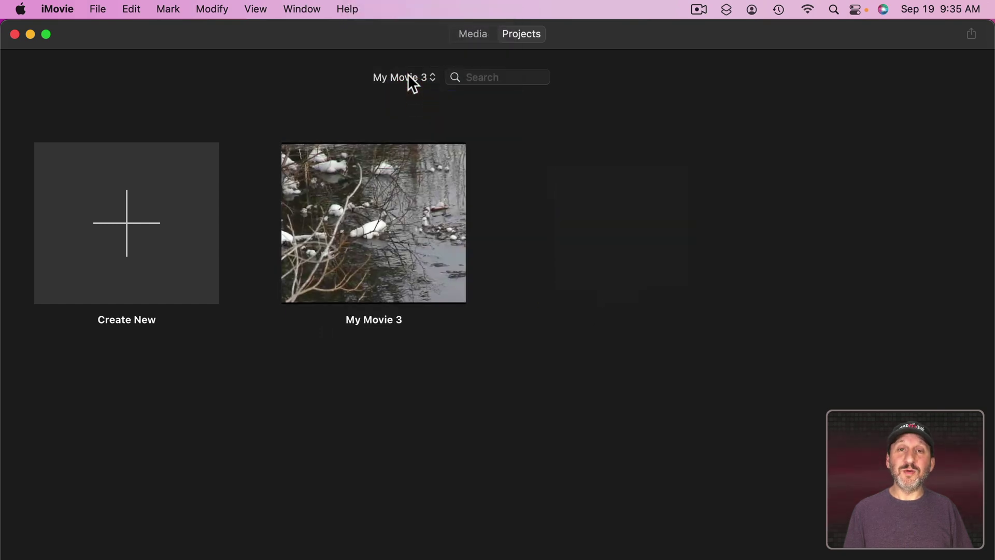
# Step: In Finder, compare the iMovie Library and the 61.6 MB My Movie 3 library sizes
pyautogui.press('super+h')
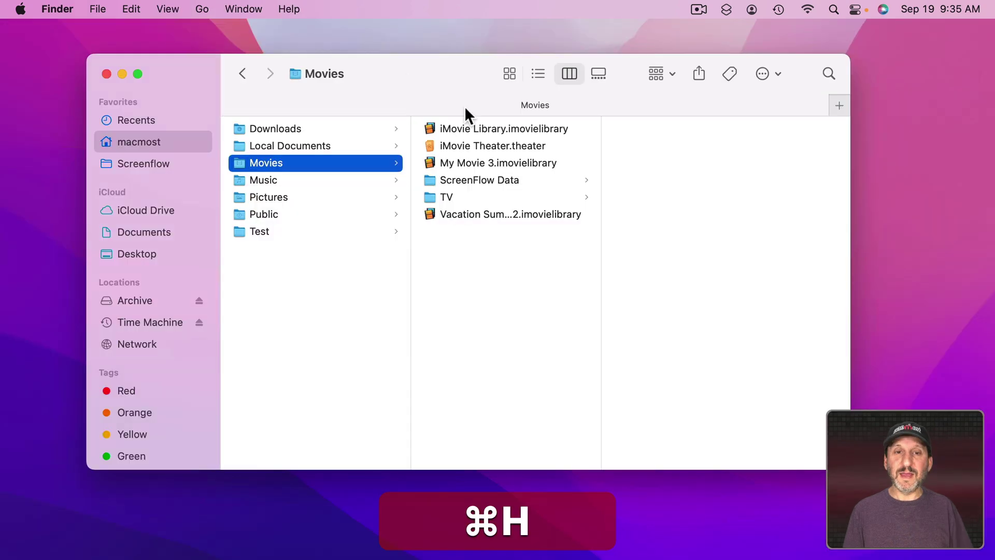
pyautogui.click(481, 129)
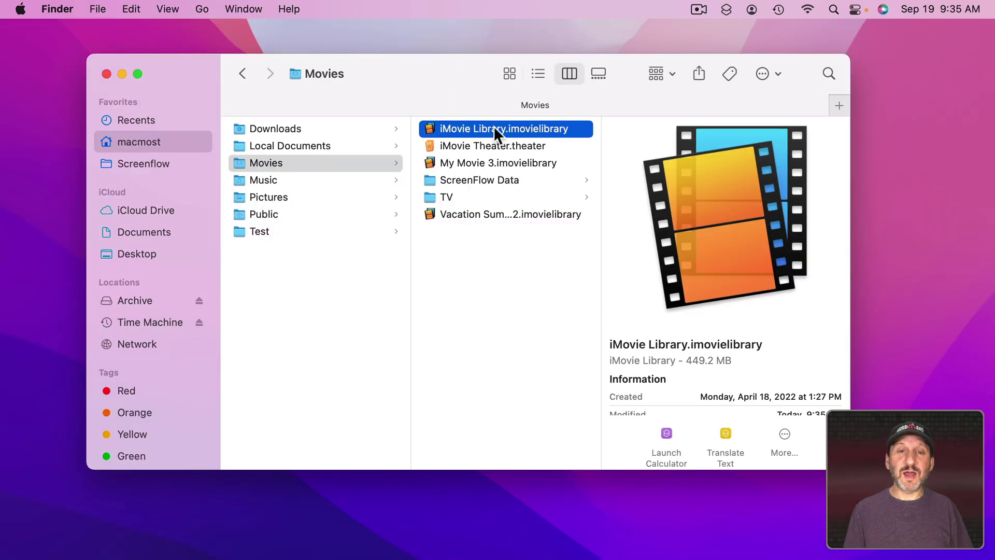
pyautogui.click(485, 166)
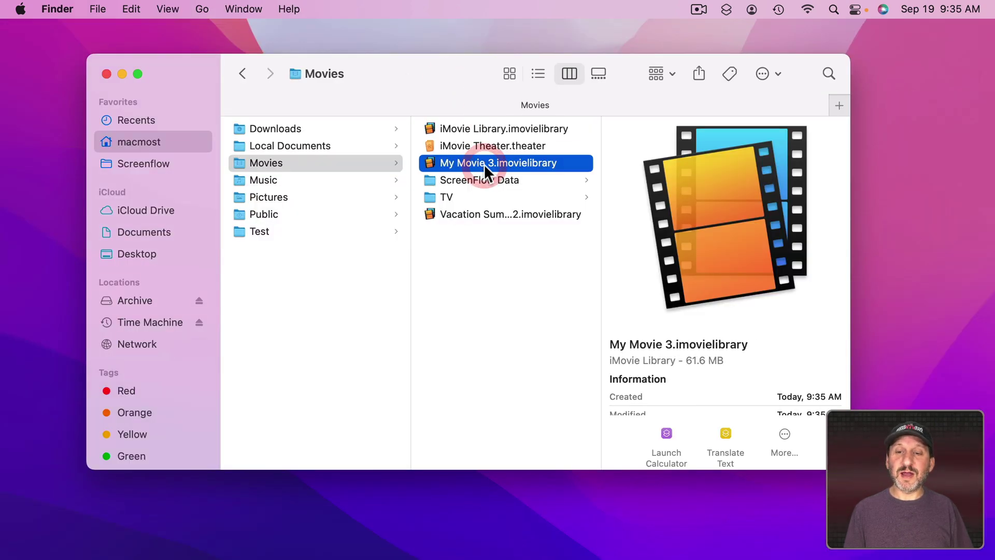
# Step: View My Movie 3's clips, then the iMovie Library's My Movie 1, My Movie and My Movie 2 events
pyautogui.press('super+o')
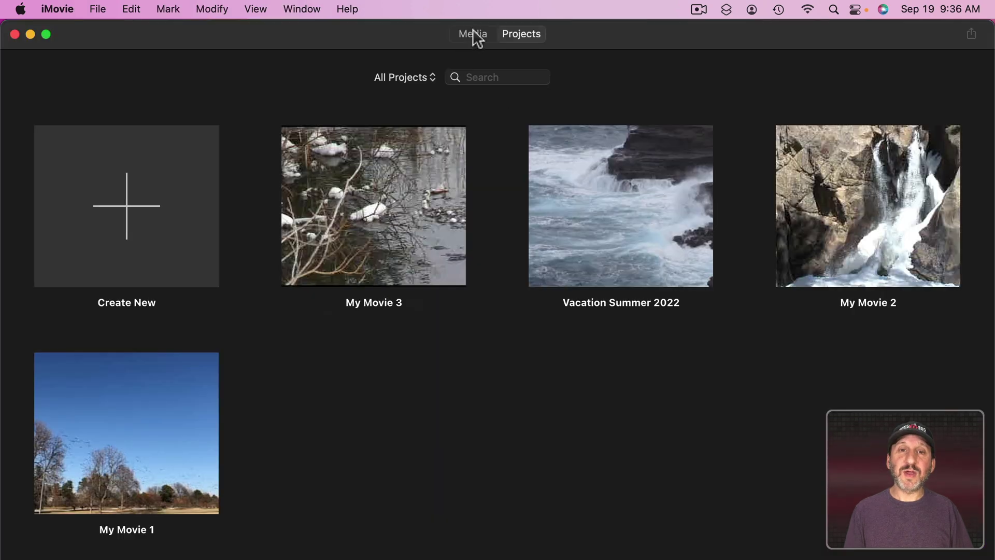
pyautogui.click(472, 33)
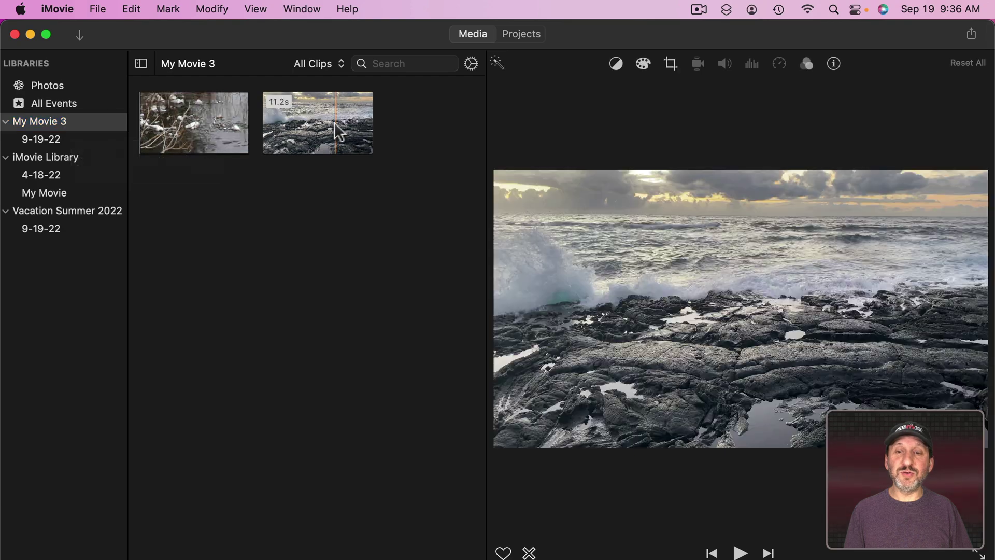
pyautogui.click(51, 160)
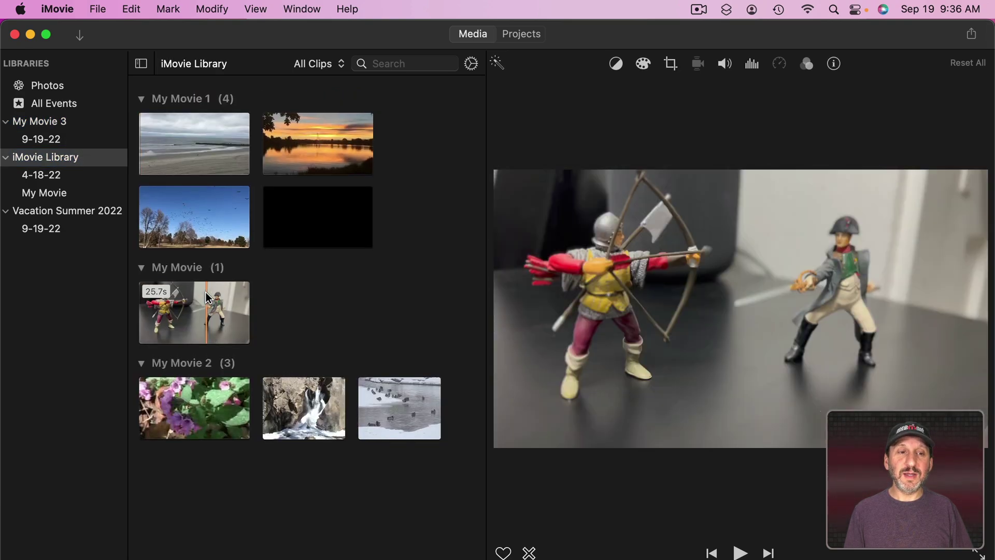